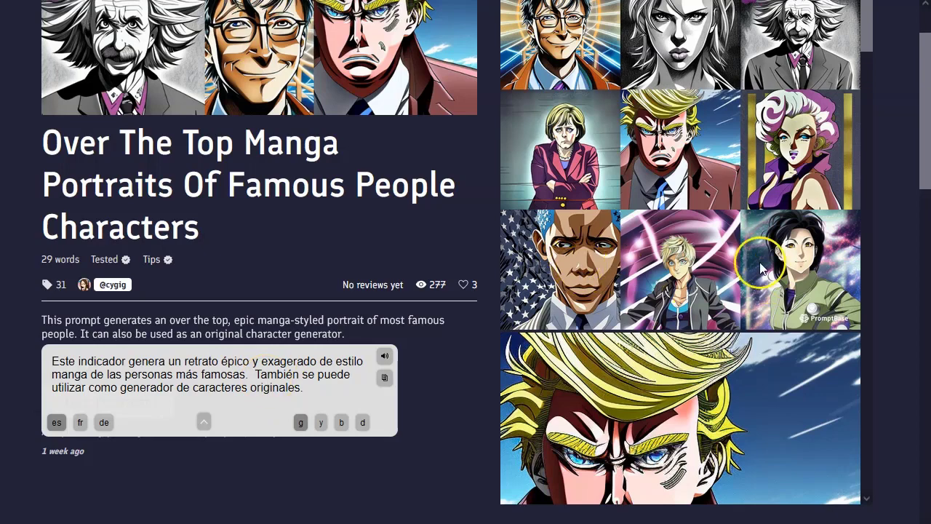
Step: Examine the manga portraits listing's price, post-purchase access note, and the seller's other and similar prompts
{"action": "left_click", "coordinate": [465, 400]}
{"action": "scroll", "coordinate": [247, 365], "scroll_direction": "down", "scroll_amount": 1}
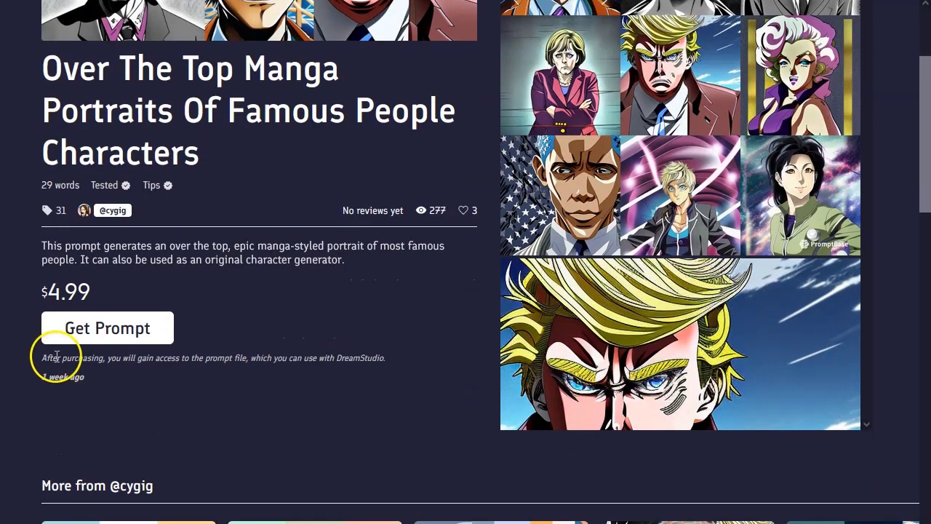
{"action": "left_click_drag", "start_coordinate": [42, 358], "coordinate": [387, 360]}
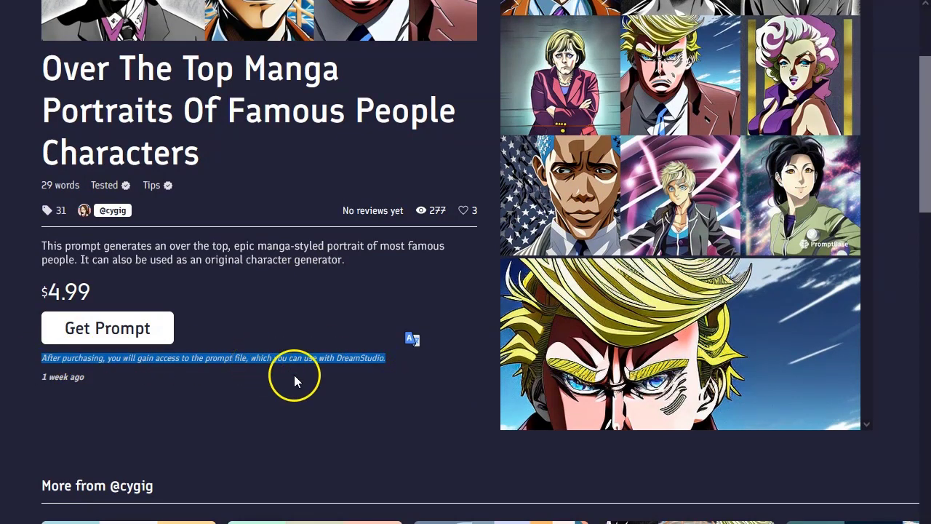
{"action": "left_click", "coordinate": [352, 363]}
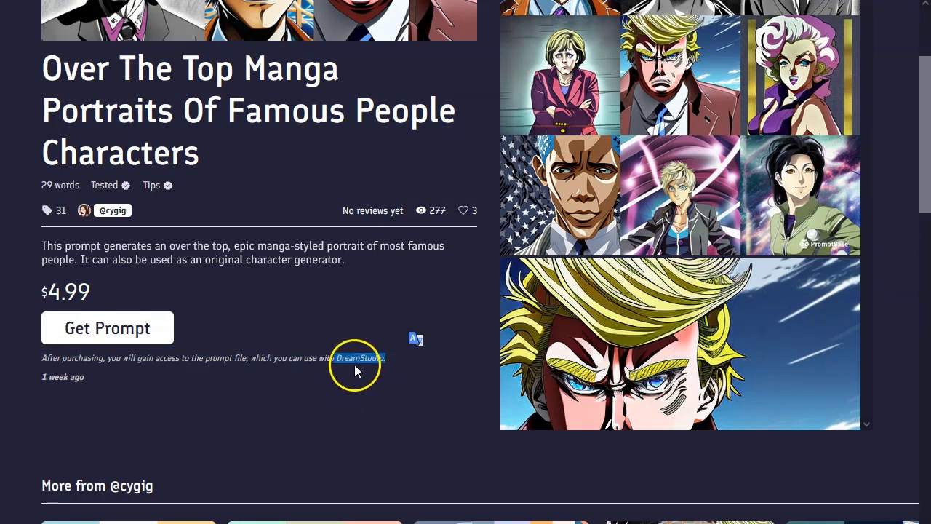
{"action": "left_click", "coordinate": [202, 396]}
{"action": "scroll", "coordinate": [202, 392], "scroll_direction": "down", "scroll_amount": 2}
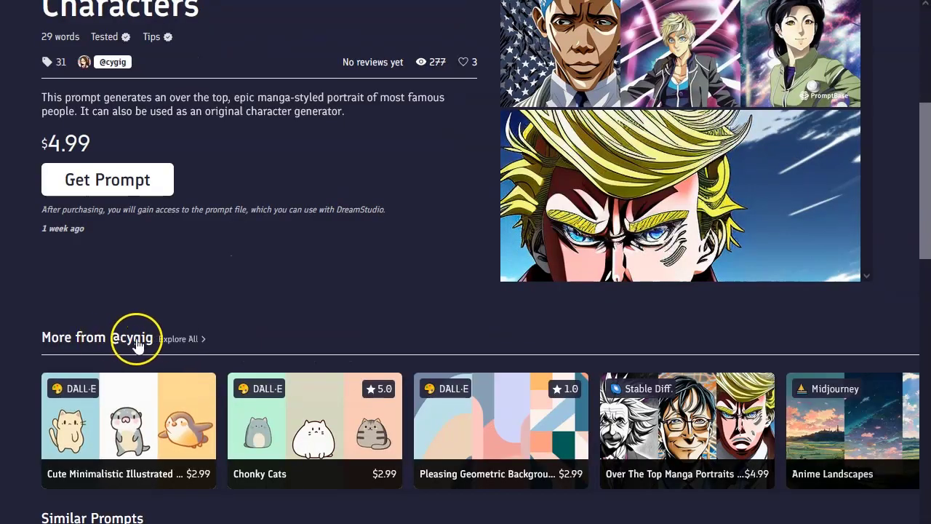
{"action": "scroll", "coordinate": [170, 328], "scroll_direction": "down", "scroll_amount": 2}
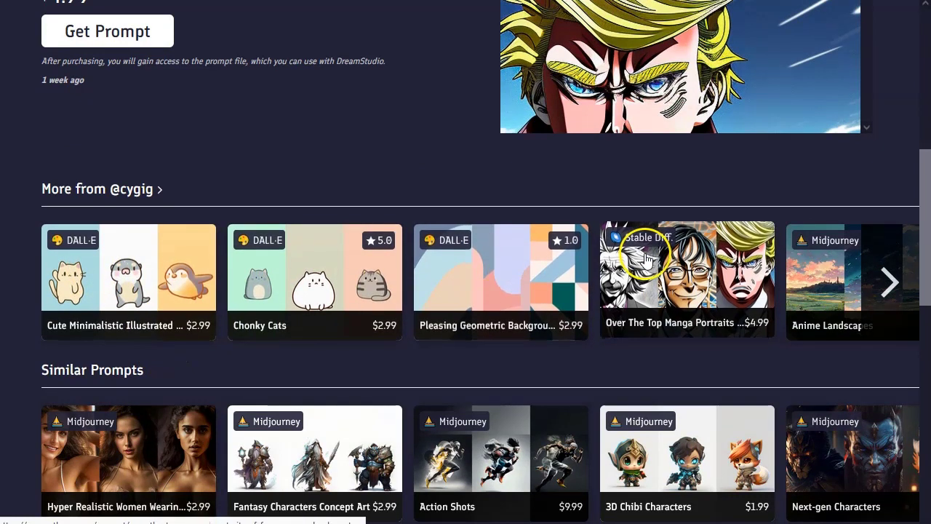
{"action": "scroll", "coordinate": [458, 267], "scroll_direction": "down", "scroll_amount": 1}
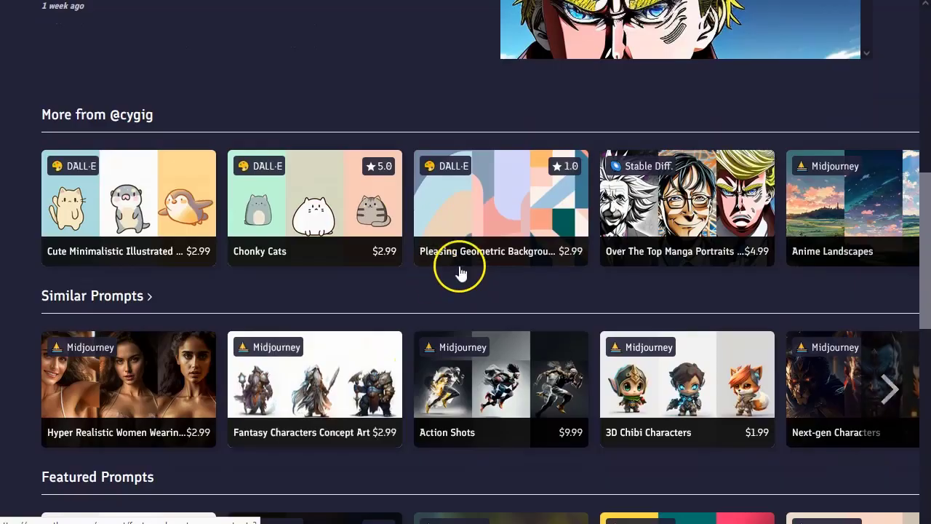
{"action": "scroll", "coordinate": [459, 266], "scroll_direction": "up", "scroll_amount": 7}
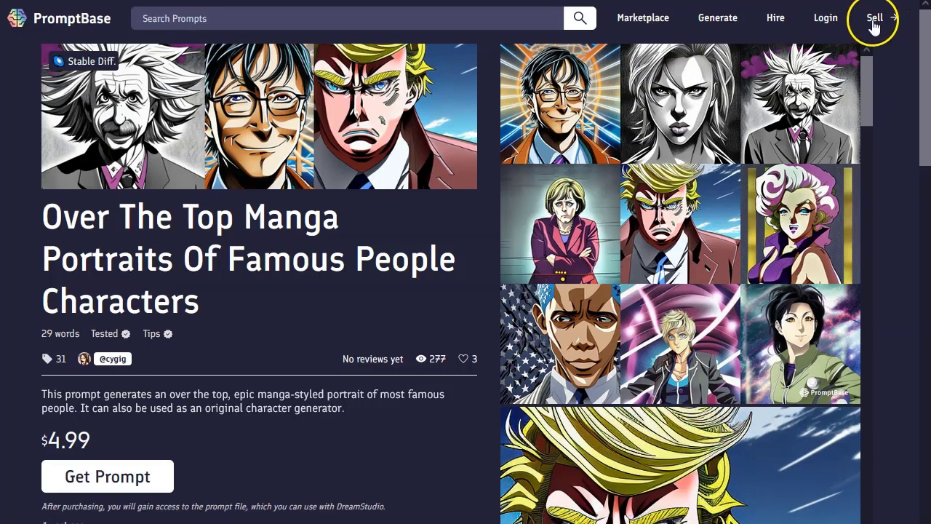
Step: Open the Sell page, read the selling terms, and start selling a prompt
{"action": "left_click", "coordinate": [875, 19]}
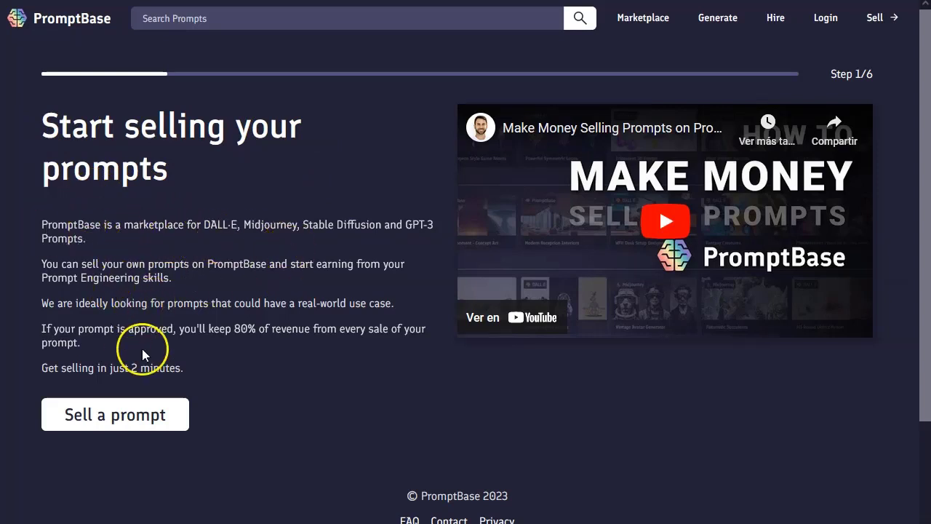
{"action": "left_click_drag", "start_coordinate": [29, 367], "coordinate": [211, 372]}
{"action": "left_click", "coordinate": [242, 392]}
{"action": "scroll", "coordinate": [356, 433], "scroll_direction": "down", "scroll_amount": 1}
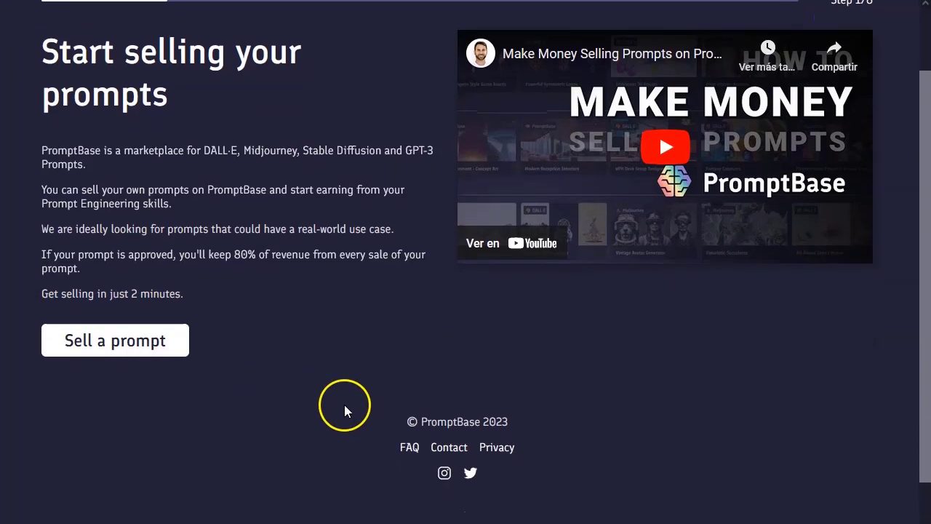
{"action": "left_click", "coordinate": [117, 342]}
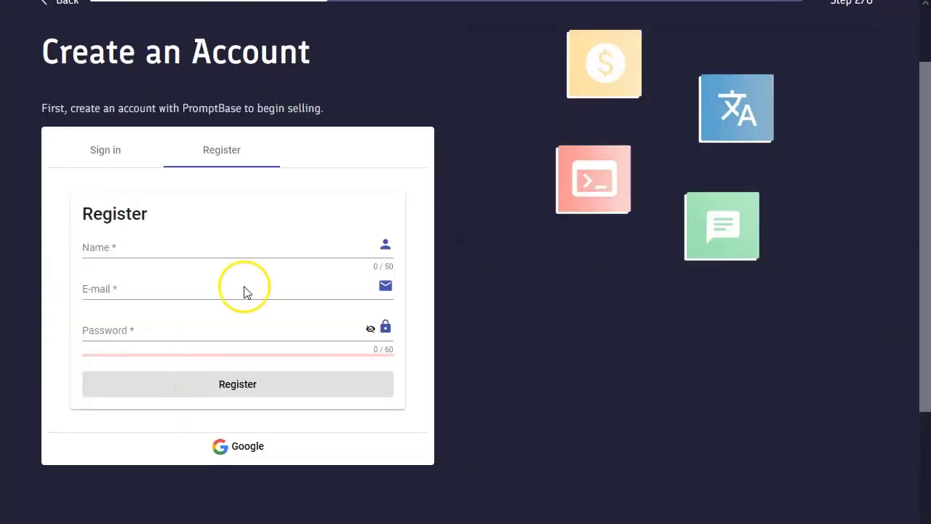
Step: Switch from registering a new account to signing in with an existing one
{"action": "left_click", "coordinate": [84, 251]}
{"action": "left_click", "coordinate": [364, 399]}
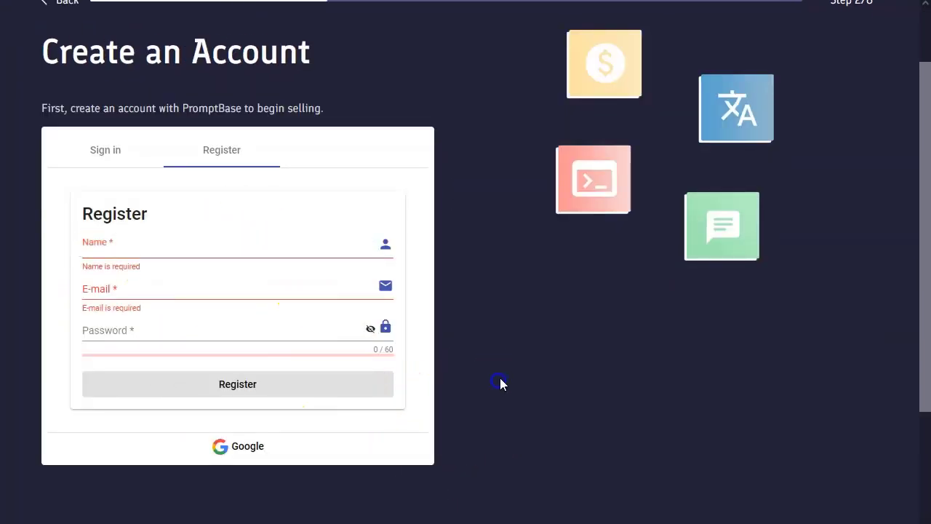
{"action": "left_click", "coordinate": [109, 150]}
{"action": "scroll", "coordinate": [366, 275], "scroll_direction": "up", "scroll_amount": 1}
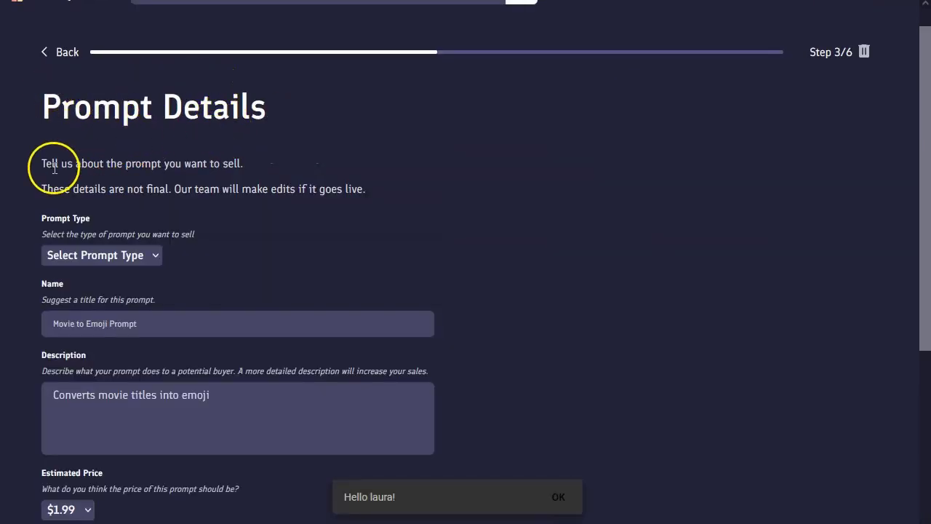
Step: Read the Prompt Details instructions and set the prompt type to Stable Diffusion
{"action": "left_click_drag", "start_coordinate": [40, 164], "coordinate": [246, 166]}
{"action": "left_click", "coordinate": [203, 192]}
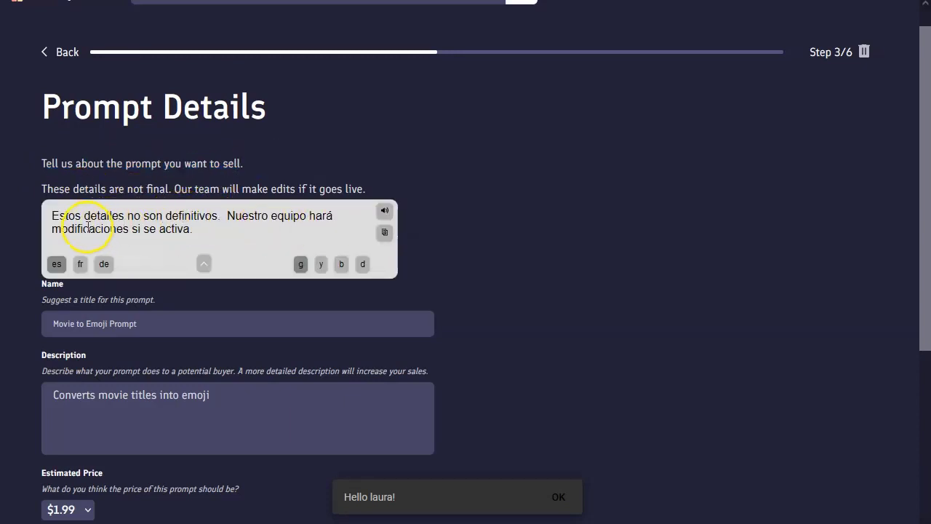
{"action": "left_click", "coordinate": [518, 233]}
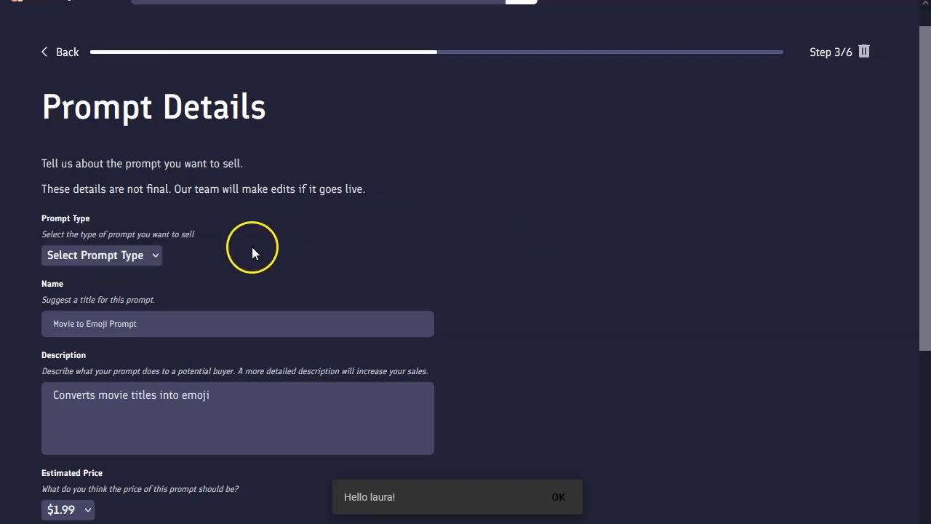
{"action": "left_click", "coordinate": [153, 257]}
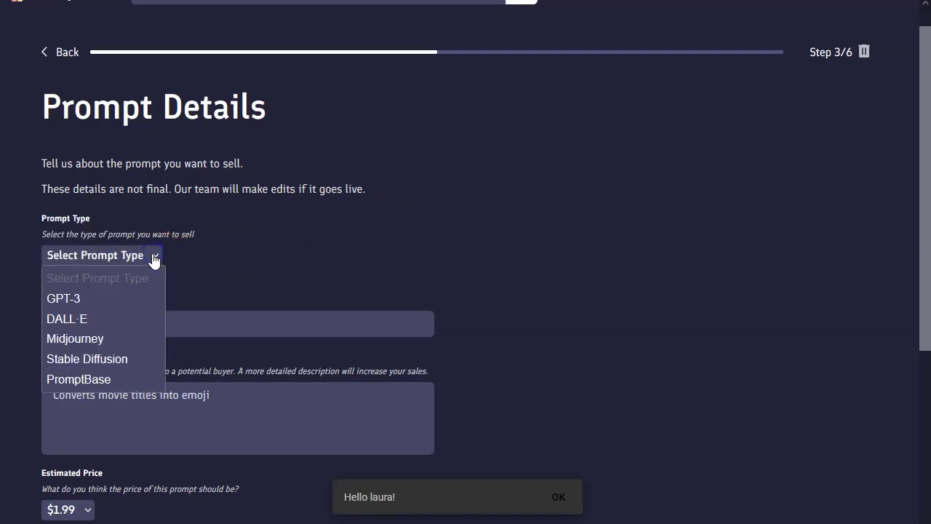
{"action": "left_click", "coordinate": [62, 300]}
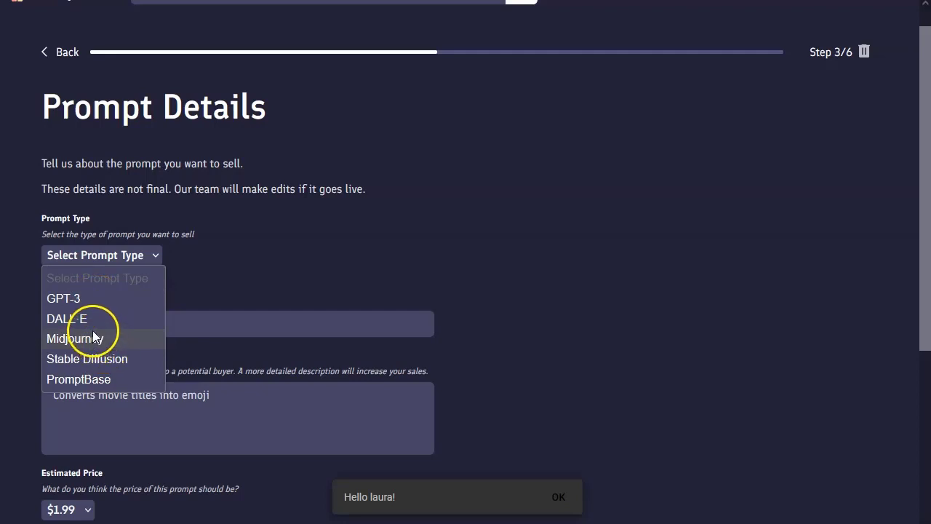
{"action": "left_click", "coordinate": [117, 359]}
{"action": "scroll", "coordinate": [217, 289], "scroll_direction": "down", "scroll_amount": 1}
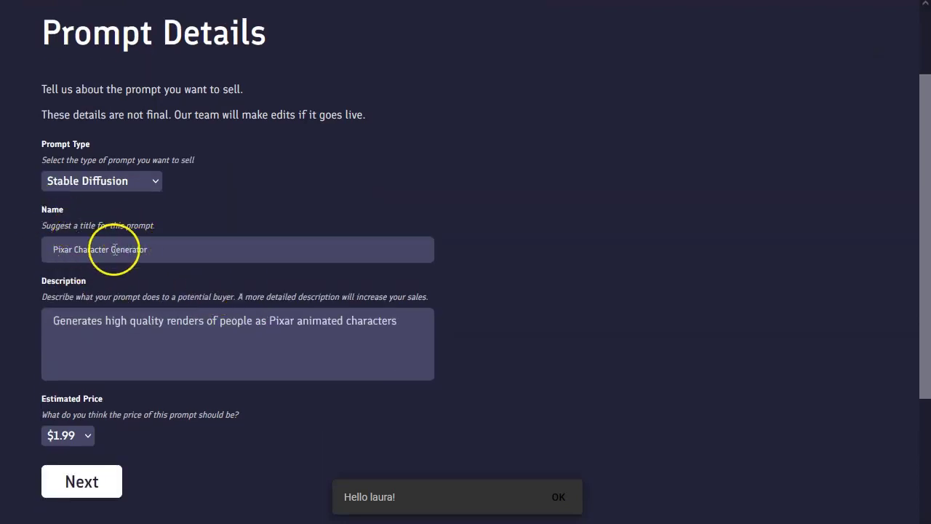
Step: Name the prompt "Studio Giblhi scenario"
{"action": "left_click", "coordinate": [99, 249]}
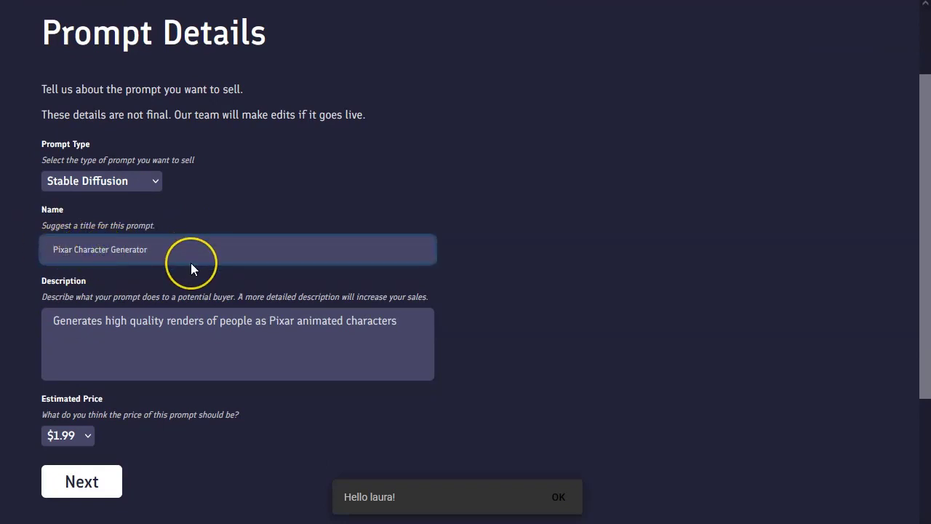
{"action": "key", "text": "ctrl+a"}
{"action": "type", "text": "Studio Giblhi scenario"}
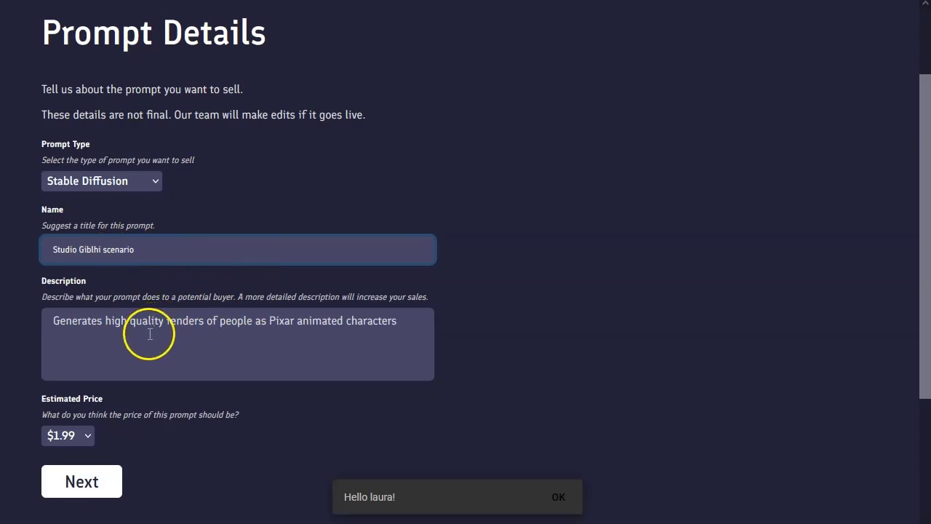
Step: Enter the description "Generates fabulous scenarios in the purest Studio Ghibli style for any type of final production"
{"action": "left_click", "coordinate": [54, 296]}
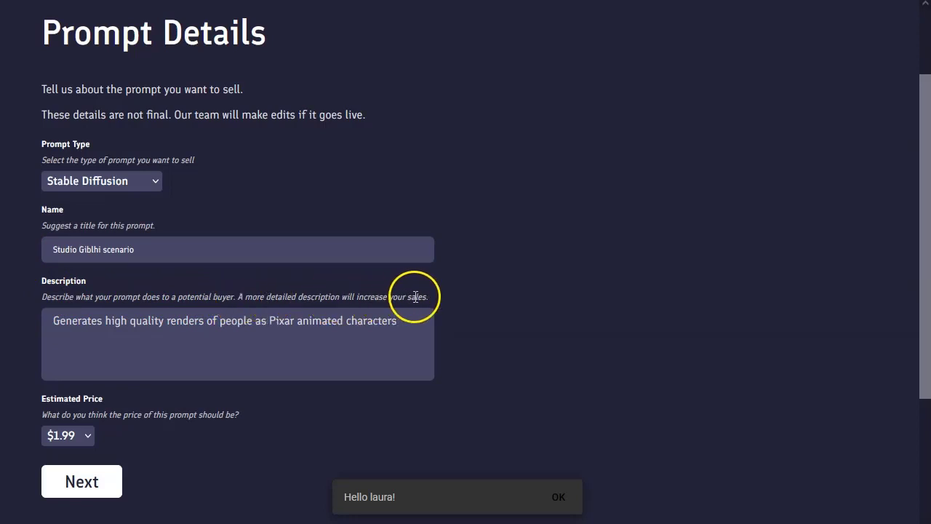
{"action": "left_click", "coordinate": [142, 325]}
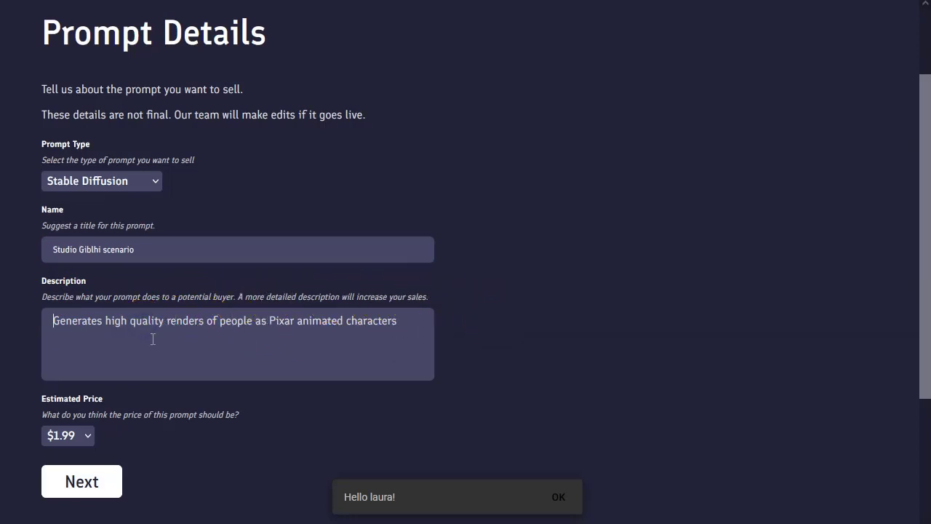
{"action": "left_click", "coordinate": [788, 231]}
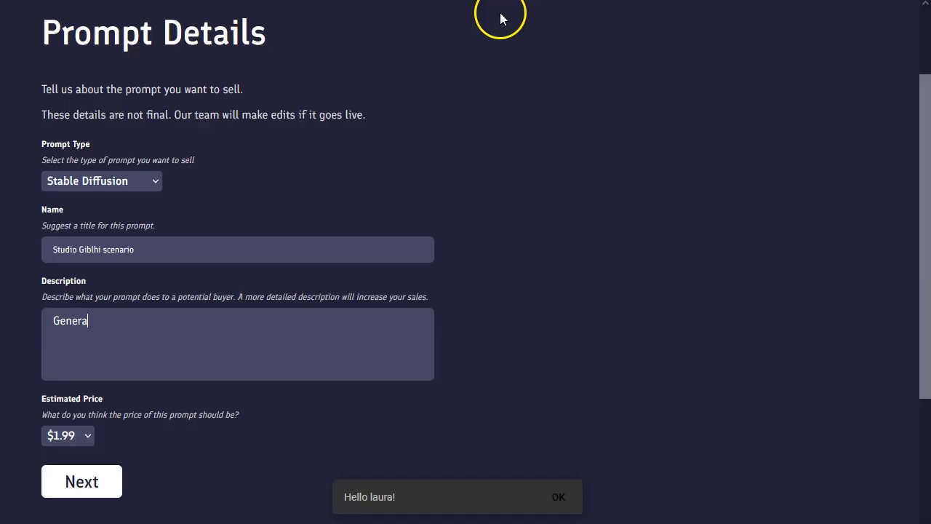
{"action": "key", "text": "ctrl+a"}
{"action": "type", "text": "Generates fabulous scenarios in the purest Studio Ghibli style for any type of final production"}
Step: Set the estimated price to $2.99 and continue to the prompt file page
{"action": "scroll", "coordinate": [215, 376], "scroll_direction": "down", "scroll_amount": 2}
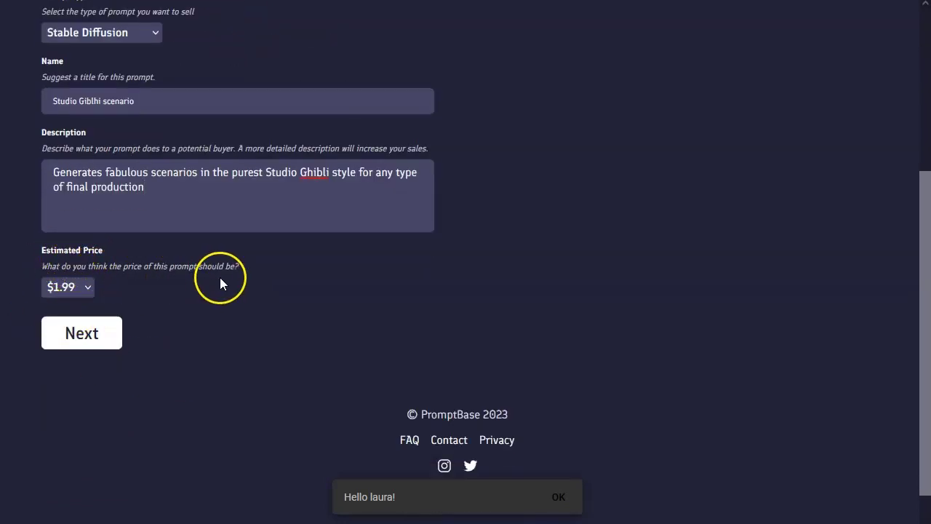
{"action": "left_click", "coordinate": [69, 286]}
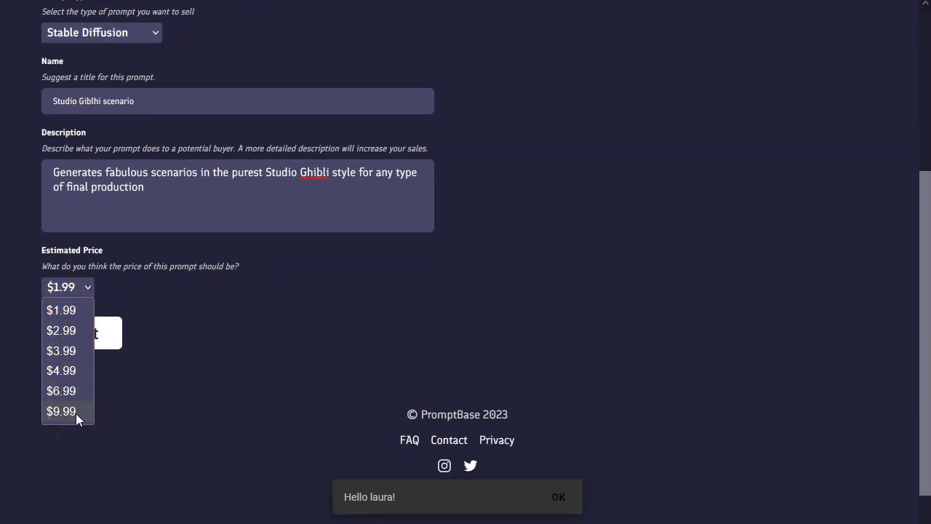
{"action": "left_click", "coordinate": [62, 330]}
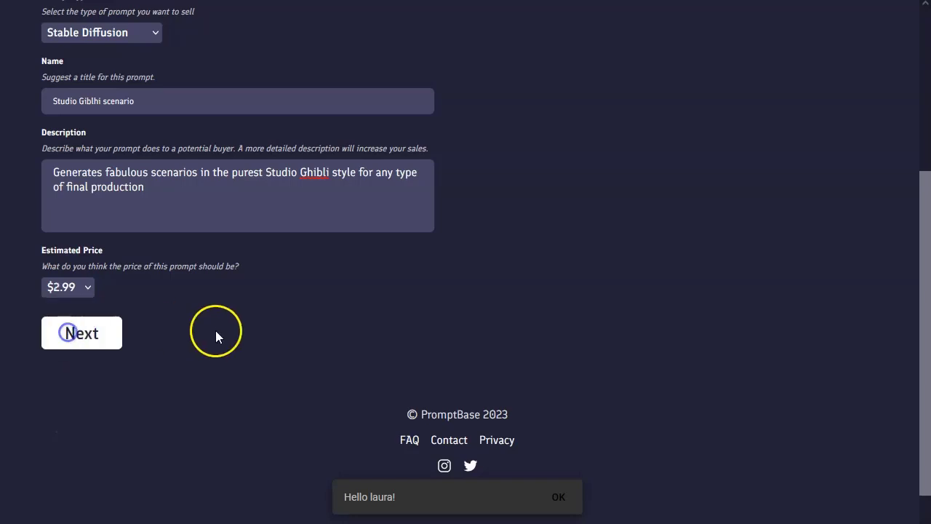
{"action": "left_click", "coordinate": [100, 337]}
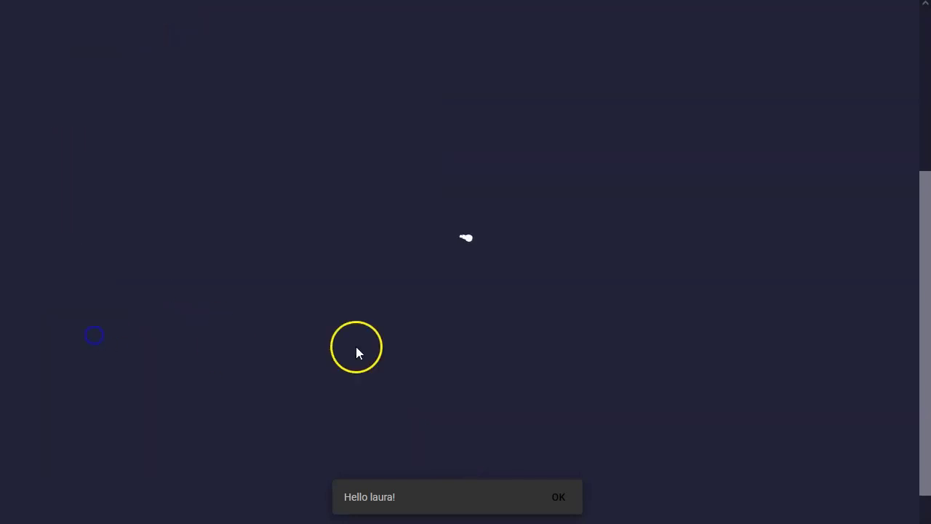
Step: Read the Prompt File instructions on pasting the Stable Diffusion prompt and marking variables in square brackets
{"action": "scroll", "coordinate": [605, 260], "scroll_direction": "up", "scroll_amount": 2}
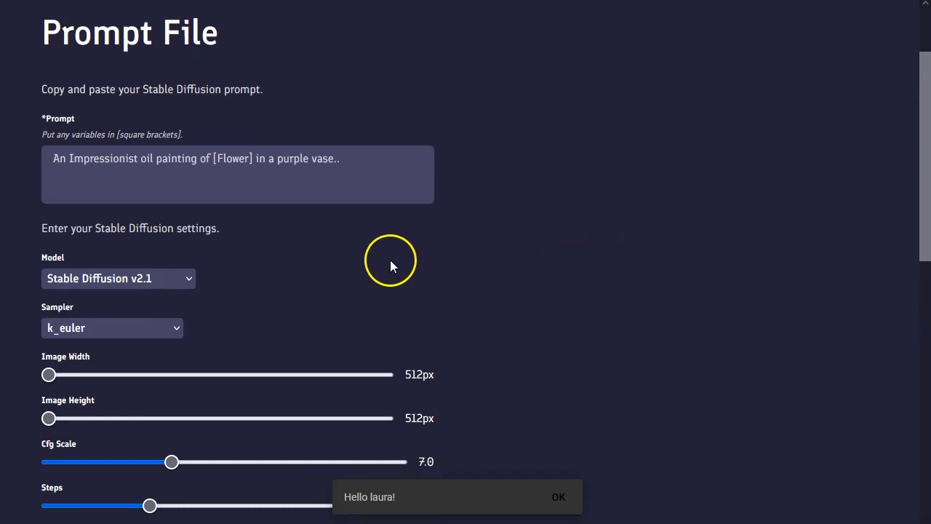
{"action": "left_click_drag", "start_coordinate": [46, 89], "coordinate": [252, 91]}
{"action": "left_click", "coordinate": [309, 95]}
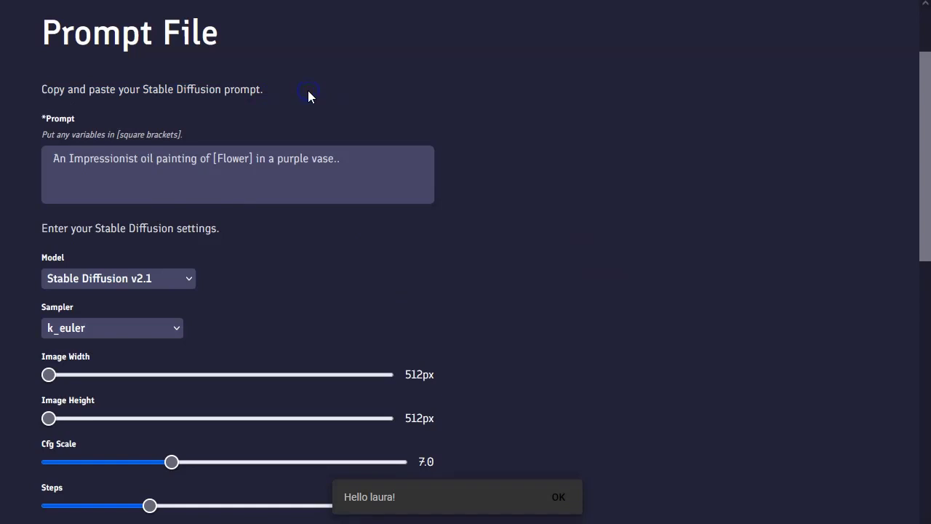
{"action": "left_click_drag", "start_coordinate": [39, 135], "coordinate": [121, 134]}
{"action": "left_click", "coordinate": [175, 135]}
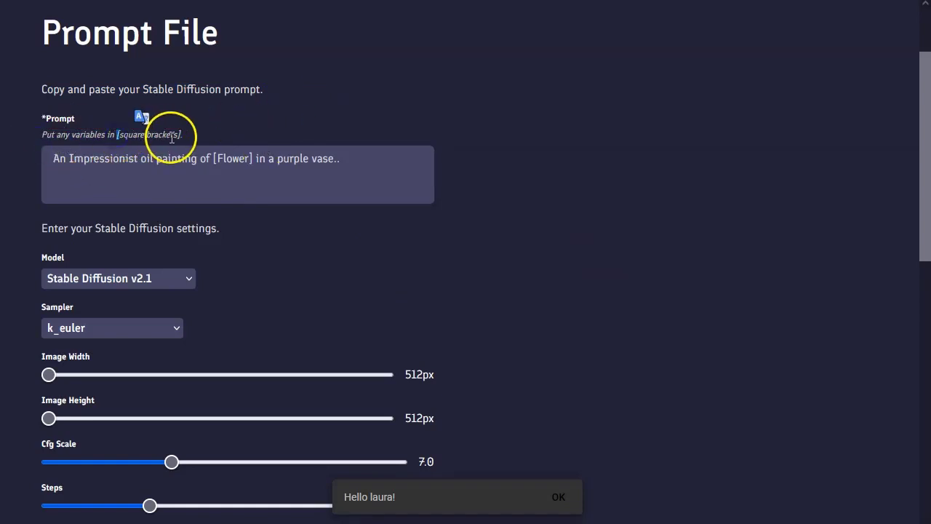
{"action": "left_click_drag", "start_coordinate": [176, 136], "coordinate": [181, 135]}
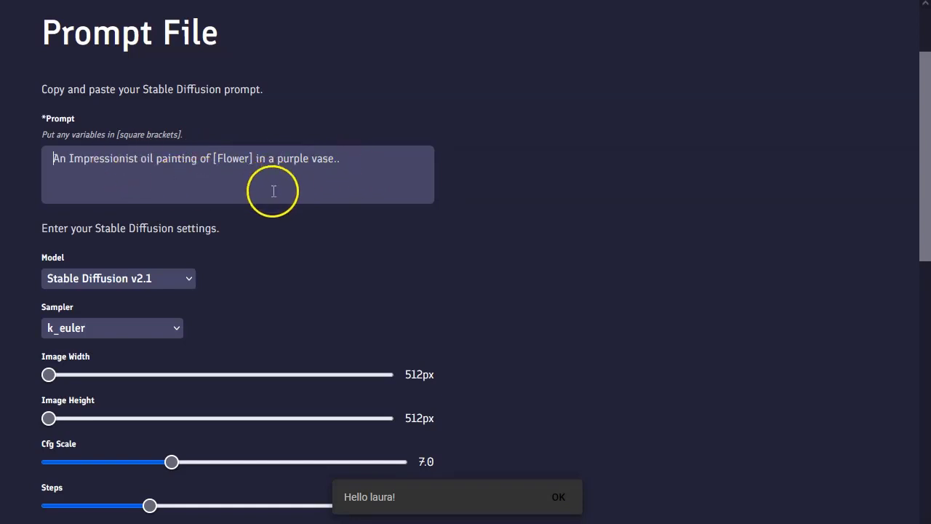
Step: Set the prompt's model to Stable Diffusion v1.5
{"action": "scroll", "coordinate": [102, 220], "scroll_direction": "down", "scroll_amount": 1}
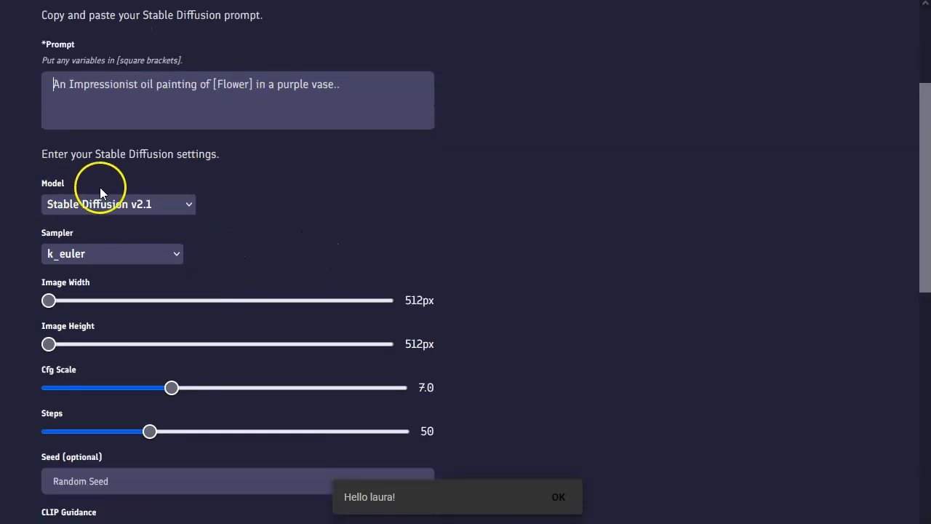
{"action": "left_click", "coordinate": [142, 207]}
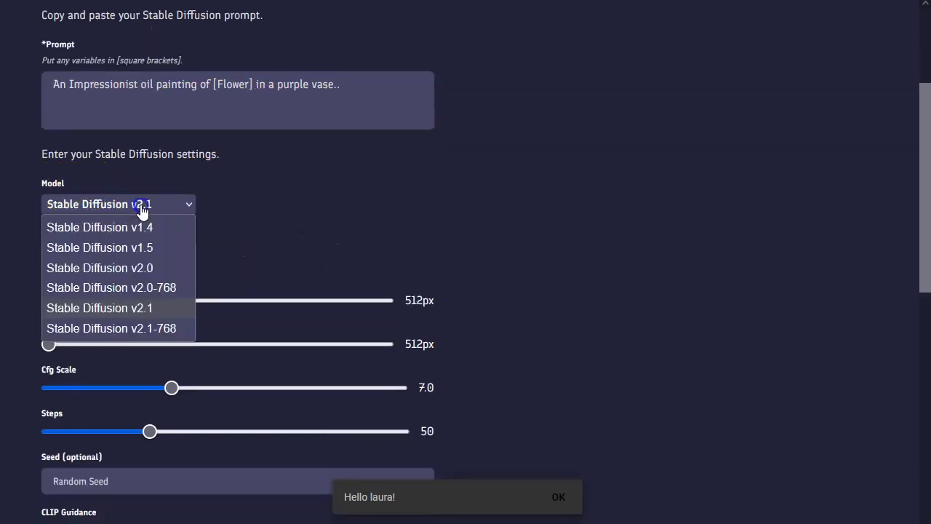
{"action": "left_click", "coordinate": [167, 248]}
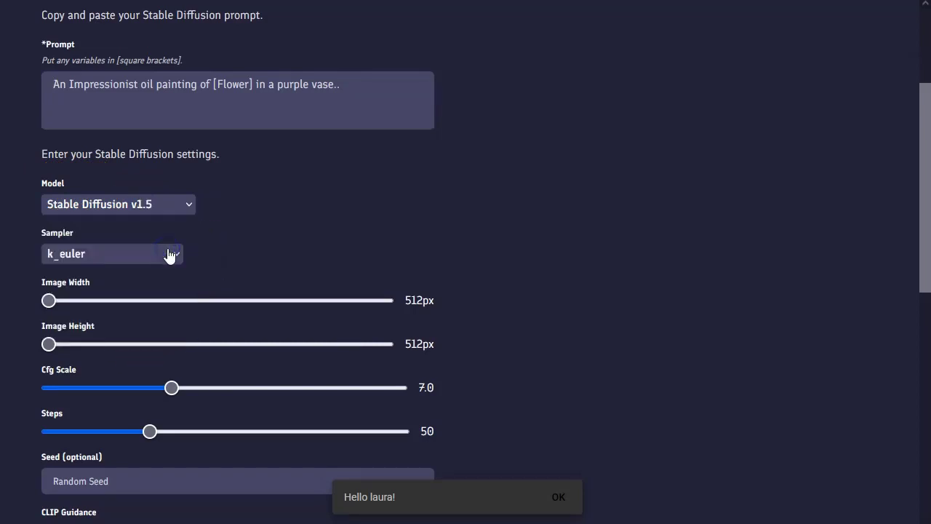
{"action": "left_click", "coordinate": [179, 202]}
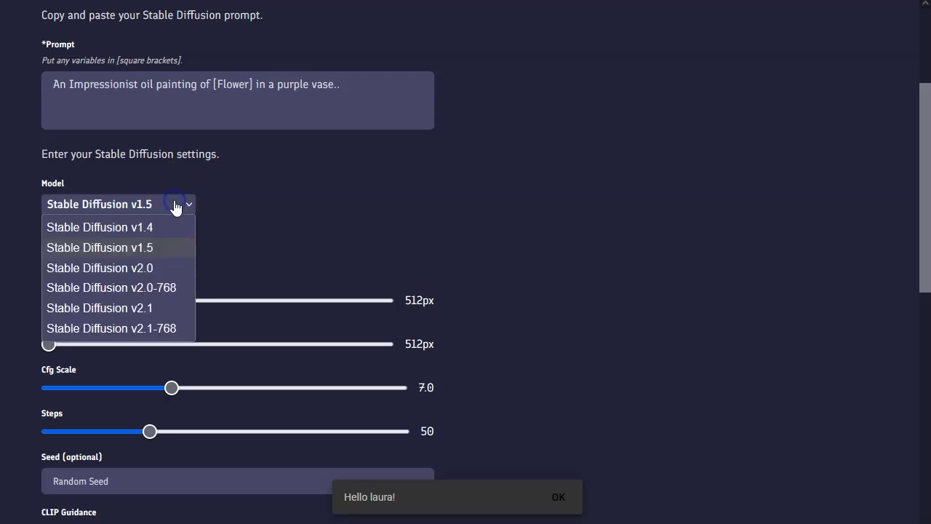
{"action": "left_click", "coordinate": [174, 248]}
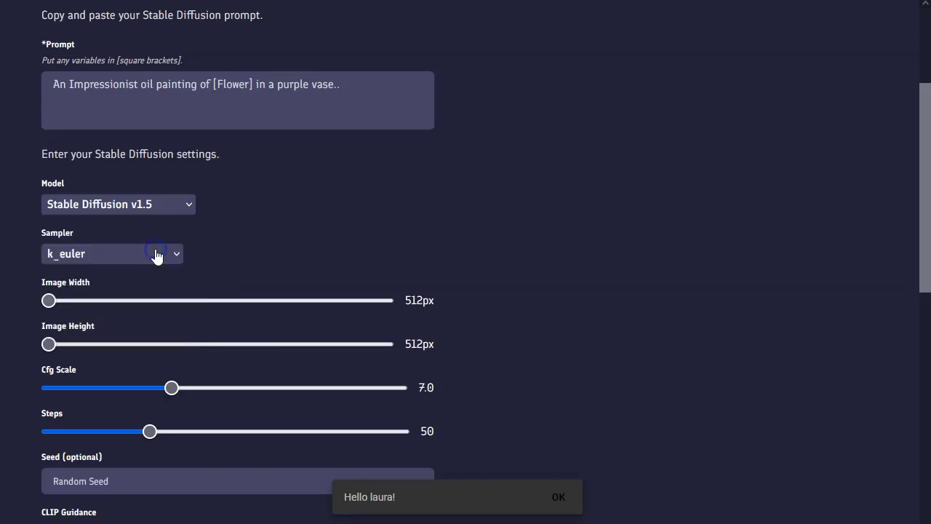
Step: Check the sampler options, keep k_euler, and set both the image width and the image height to 1024 px
{"action": "left_click", "coordinate": [113, 253]}
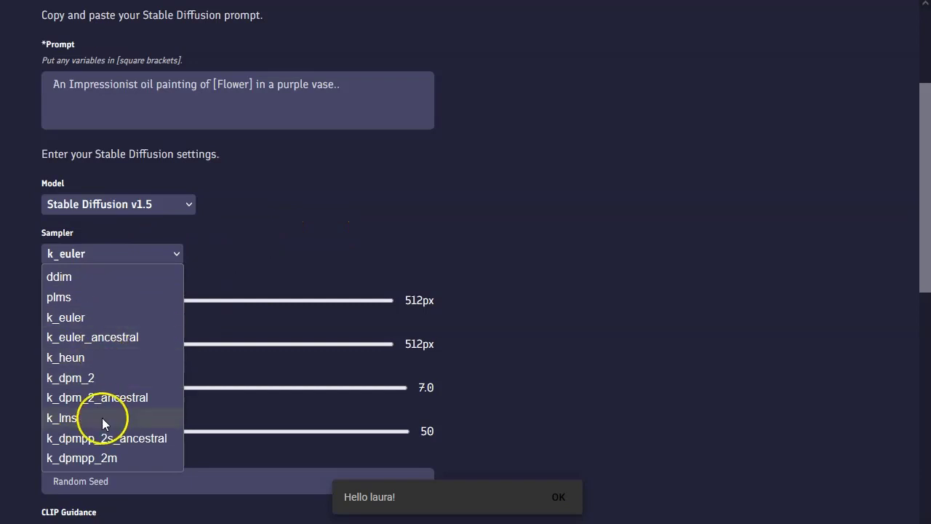
{"action": "left_click", "coordinate": [237, 256]}
{"action": "scroll", "coordinate": [261, 247], "scroll_direction": "down", "scroll_amount": 1}
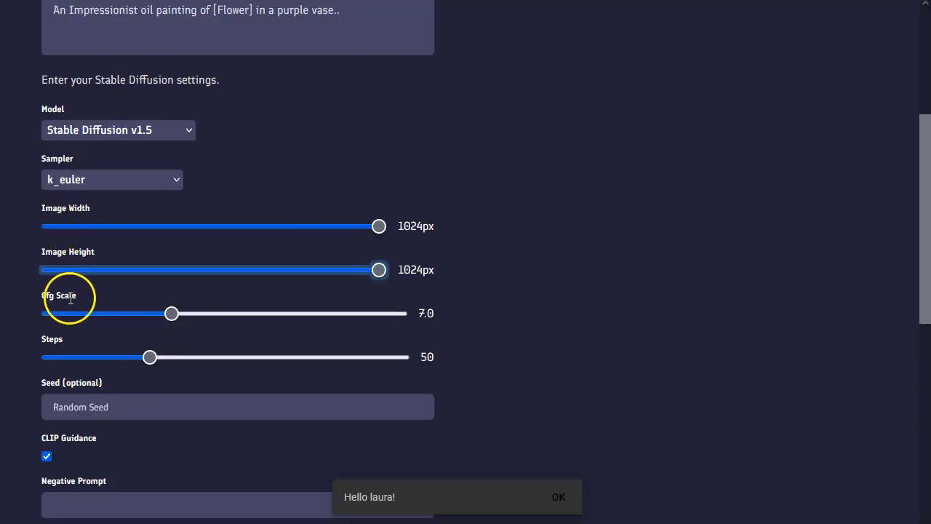
Step: Keep the Cfg Scale at 7.0 and set the number of Steps to 80
{"action": "left_click_drag", "start_coordinate": [80, 298], "coordinate": [48, 295]}
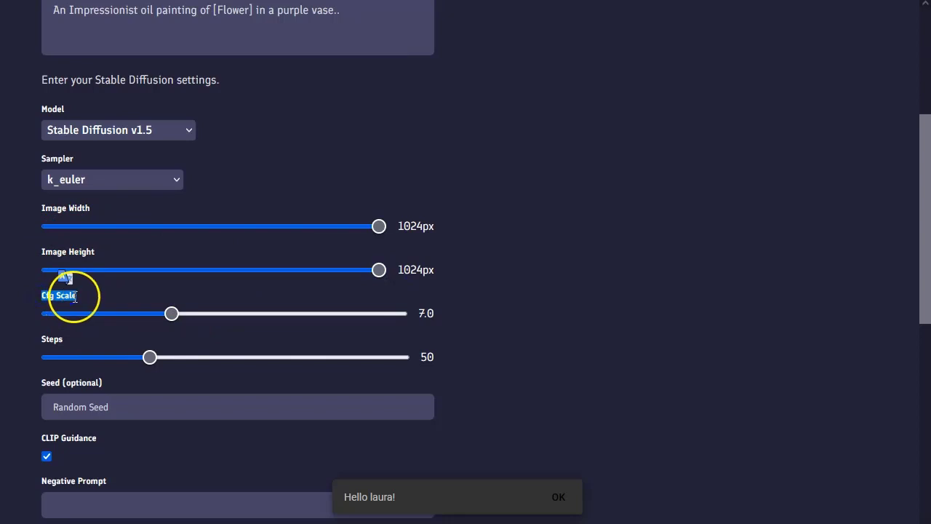
{"action": "left_click", "coordinate": [73, 297]}
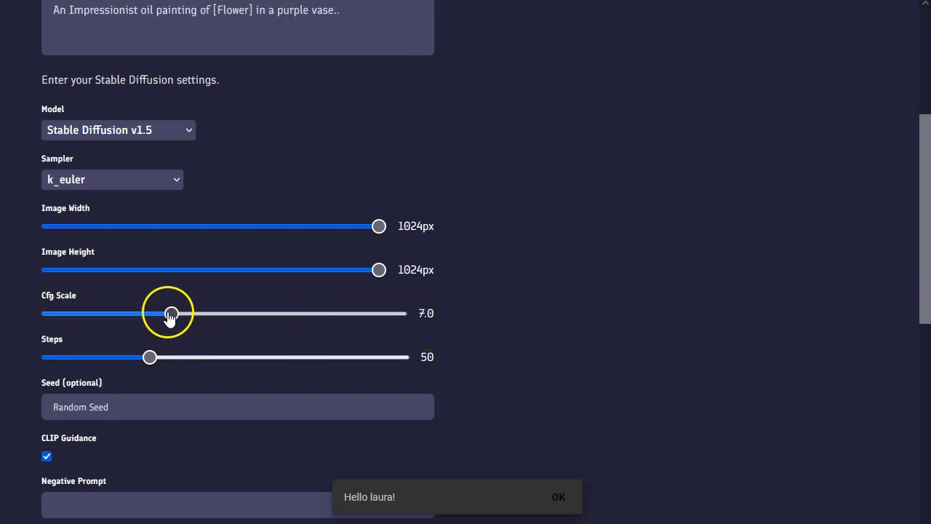
{"action": "mouse_move", "coordinate": [171, 313]}
{"action": "left_mouse_down"}
{"action": "mouse_move", "coordinate": [408, 325]}
{"action": "mouse_move", "coordinate": [175, 317]}
{"action": "left_mouse_up"}
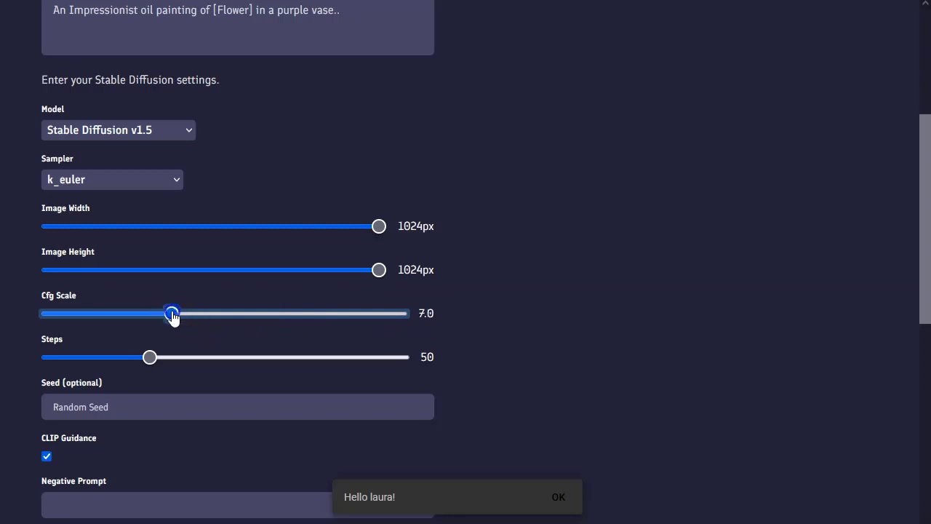
{"action": "left_click", "coordinate": [222, 342]}
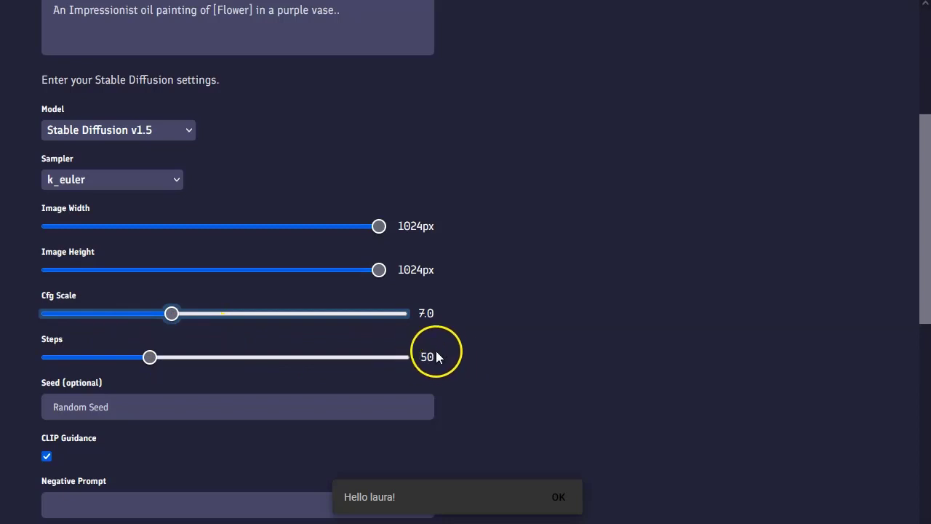
{"action": "left_click_drag", "start_coordinate": [157, 358], "coordinate": [235, 362]}
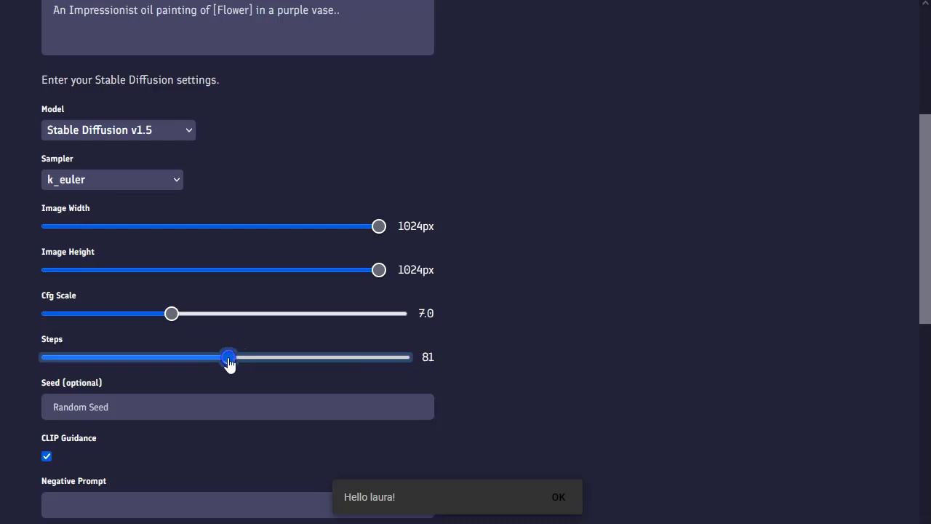
{"action": "scroll", "coordinate": [194, 401], "scroll_direction": "down", "scroll_amount": 1}
Step: Look over the optional Seed field and the CLIP Guidance option in the Stable Diffusion settings
{"action": "double_click", "coordinate": [83, 309]}
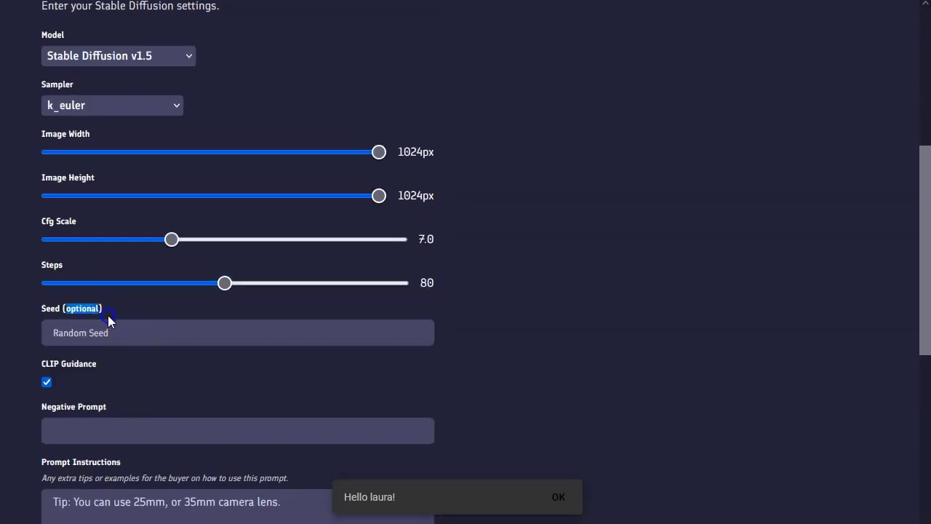
{"action": "left_click_drag", "start_coordinate": [83, 310], "coordinate": [121, 332]}
{"action": "left_click", "coordinate": [123, 335]}
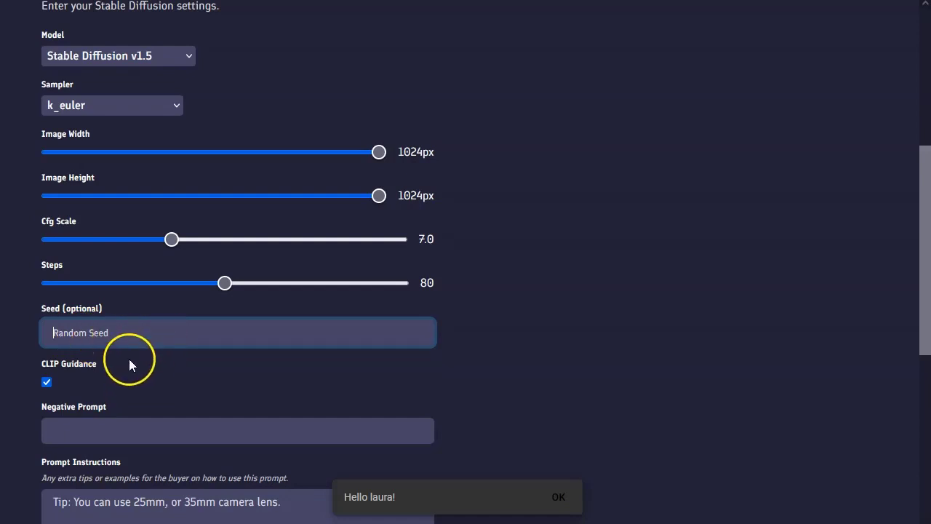
{"action": "left_click", "coordinate": [483, 343]}
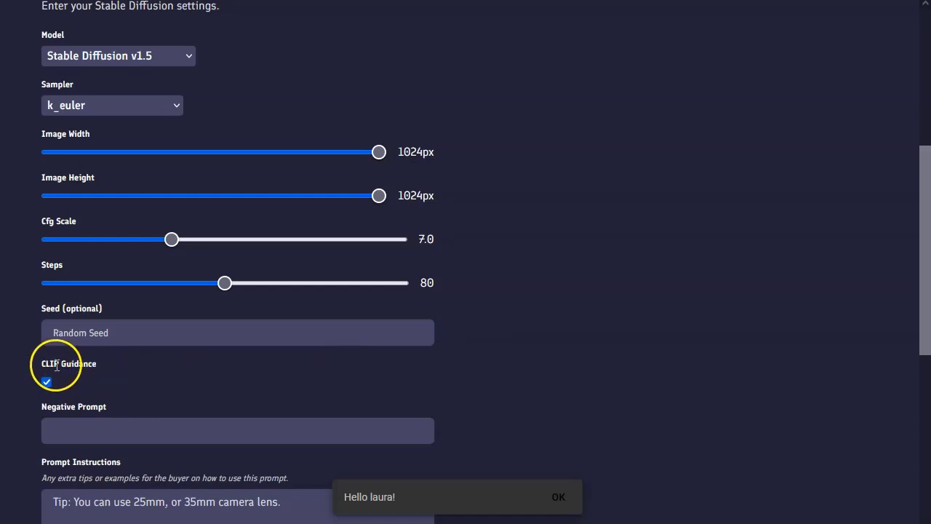
{"action": "scroll", "coordinate": [118, 381], "scroll_direction": "down", "scroll_amount": 1}
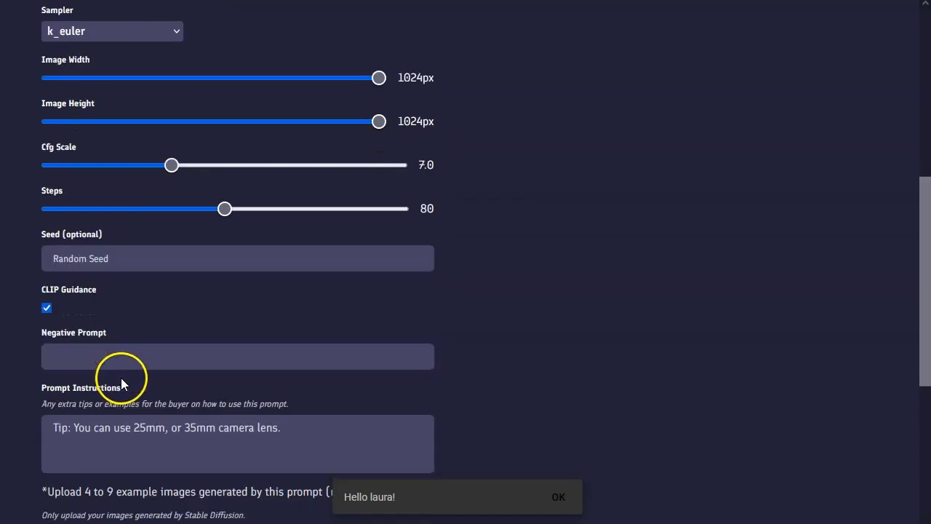
{"action": "left_click_drag", "start_coordinate": [121, 378], "coordinate": [146, 317]}
{"action": "left_click", "coordinate": [146, 320]}
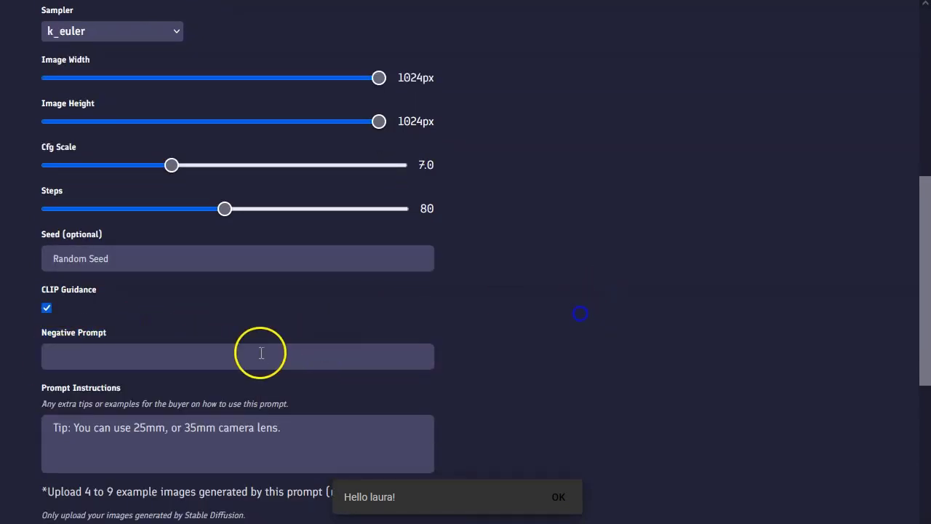
Step: Enter "deformities, blak and white, duotono" as the negative prompt
{"action": "left_click", "coordinate": [114, 357]}
{"action": "left_click", "coordinate": [188, 365]}
{"action": "type", "text": "deformities"}
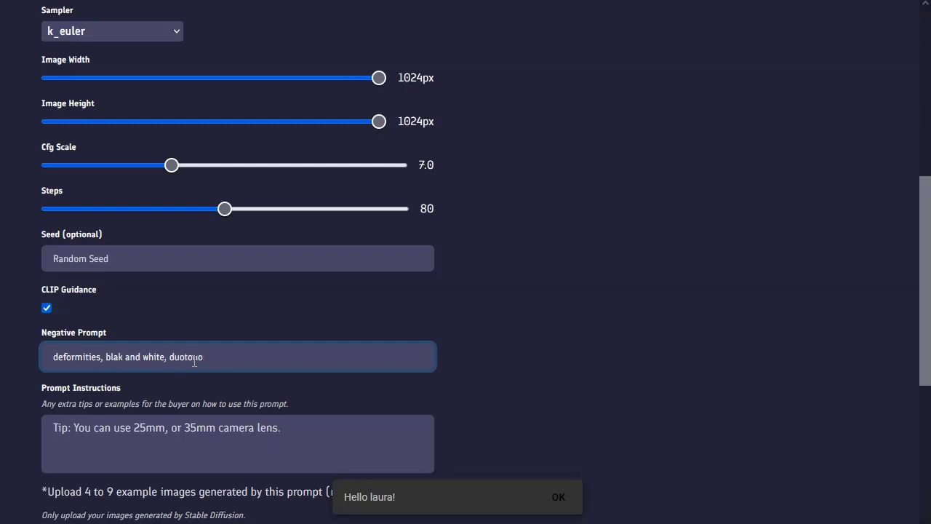
Step: Translate "cámara de gran angular nikkon" into English in Google Translate and paste "wide angle camera nikon" into the listing's Prompt Instructions
{"action": "left_click", "coordinate": [48, 405]}
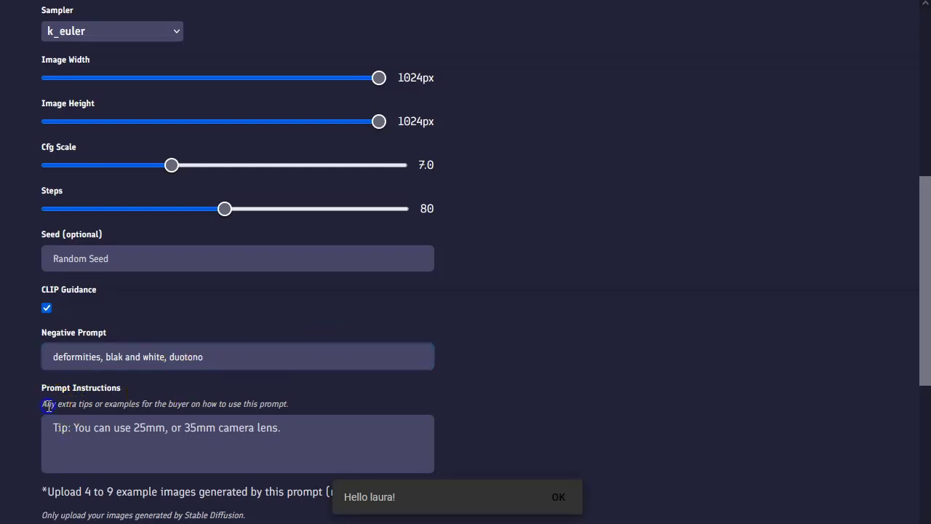
{"action": "left_click_drag", "start_coordinate": [49, 405], "coordinate": [258, 405]}
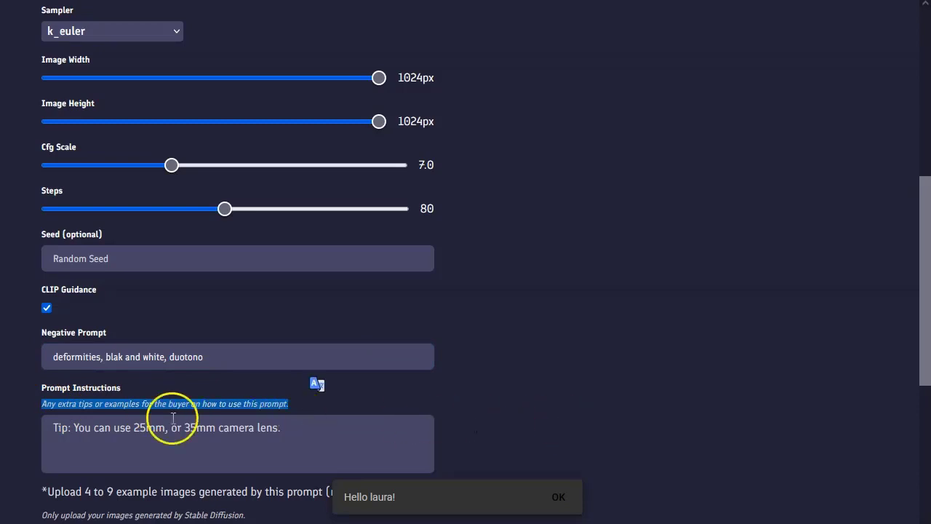
{"action": "scroll", "coordinate": [26, 444], "scroll_direction": "down", "scroll_amount": 1}
{"action": "scroll", "coordinate": [26, 440], "scroll_direction": "down", "scroll_amount": 1}
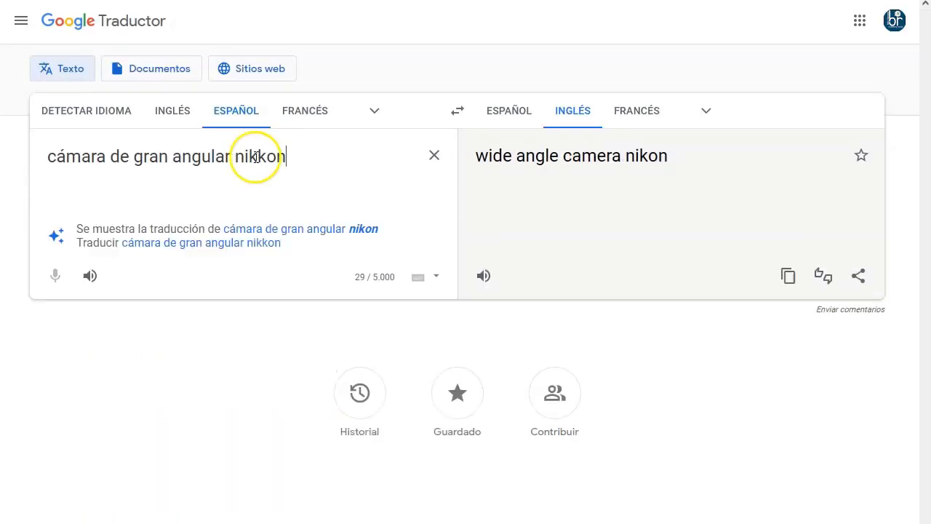
{"action": "left_click", "coordinate": [787, 276]}
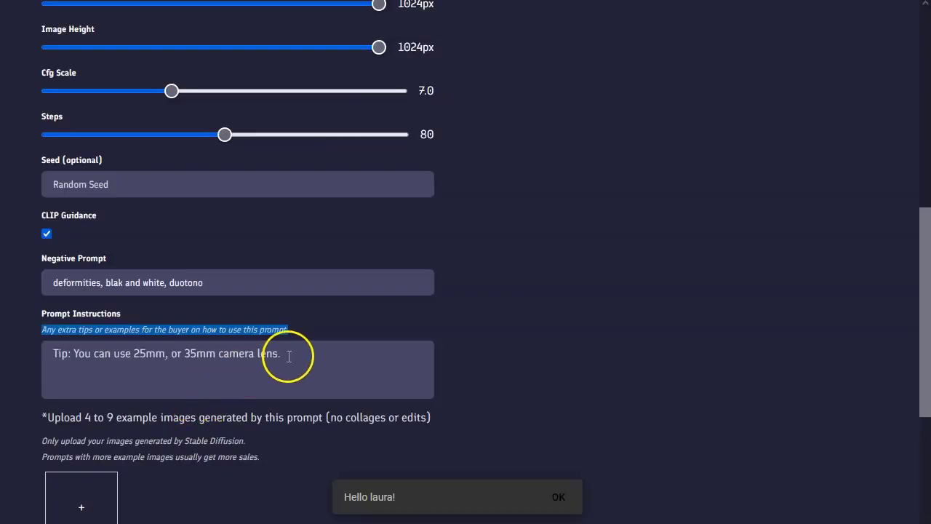
{"action": "left_click", "coordinate": [288, 355]}
{"action": "key", "text": "ctrl+v"}
{"action": "scroll", "coordinate": [231, 391], "scroll_direction": "down", "scroll_amount": 1}
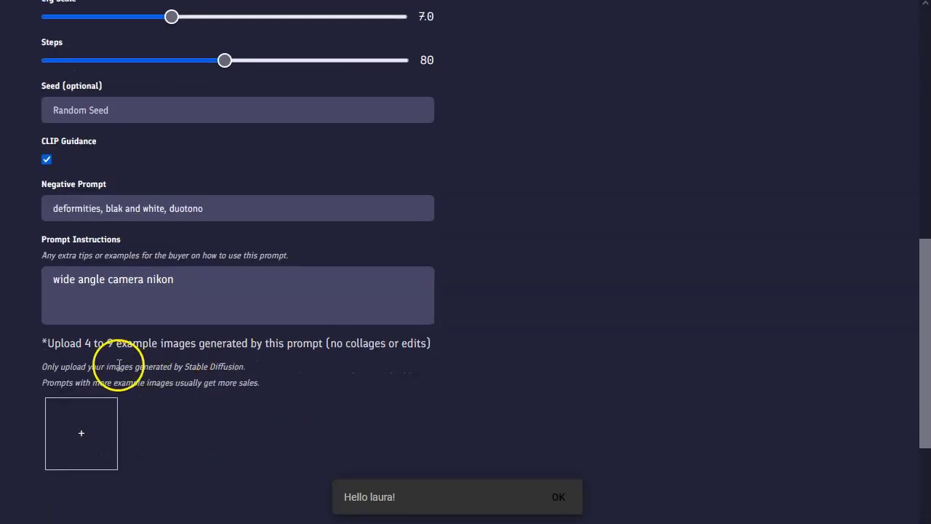
Step: Read the example image upload rules on image count, collages or edits, Stable Diffusion origin and sales
{"action": "double_click", "coordinate": [84, 342]}
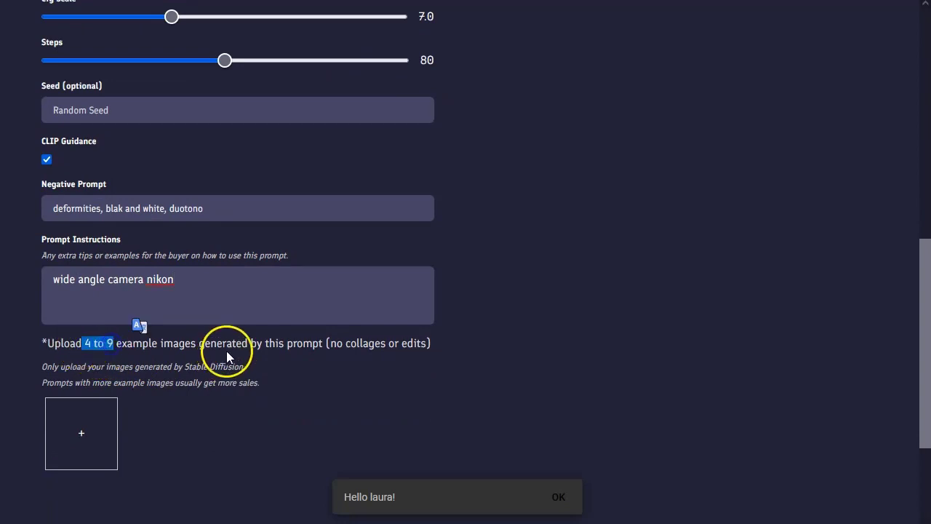
{"action": "left_click_drag", "start_coordinate": [226, 351], "coordinate": [236, 348]}
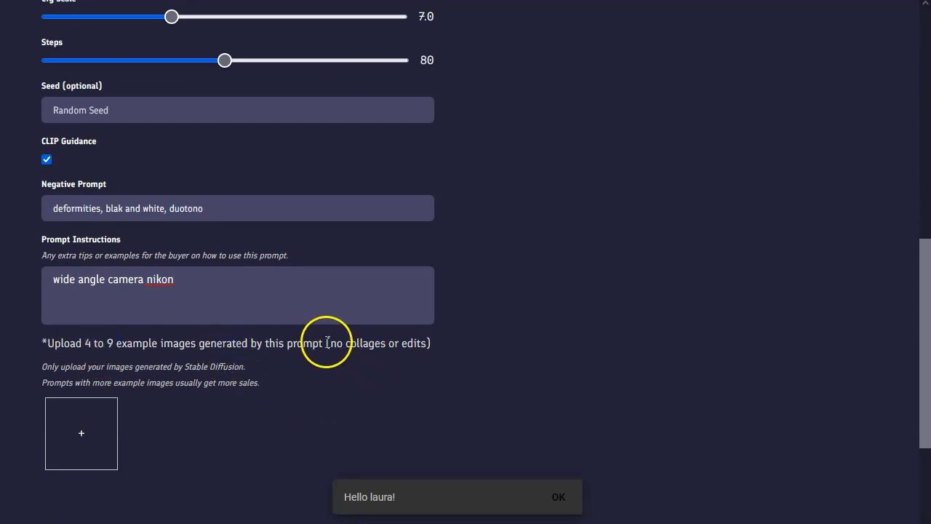
{"action": "left_click_drag", "start_coordinate": [325, 343], "coordinate": [335, 341]}
{"action": "left_click", "coordinate": [398, 342]}
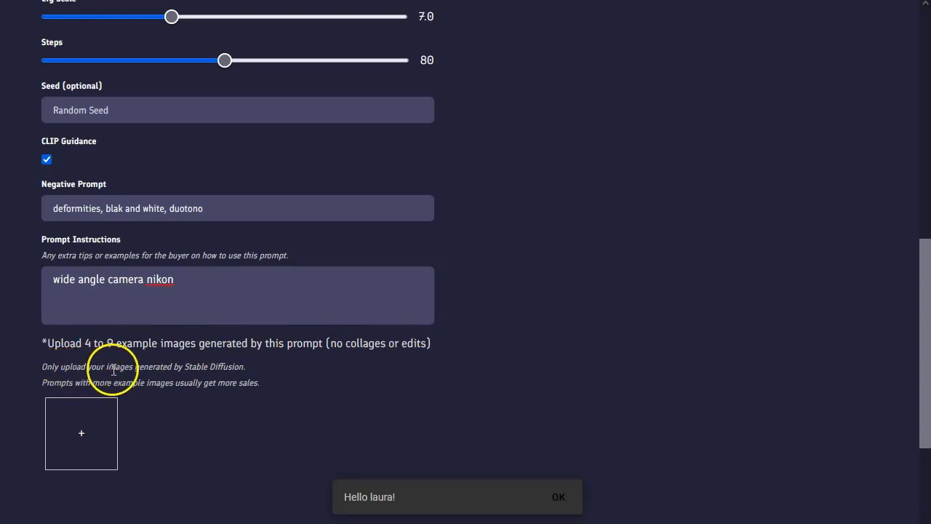
{"action": "left_click", "coordinate": [243, 367]}
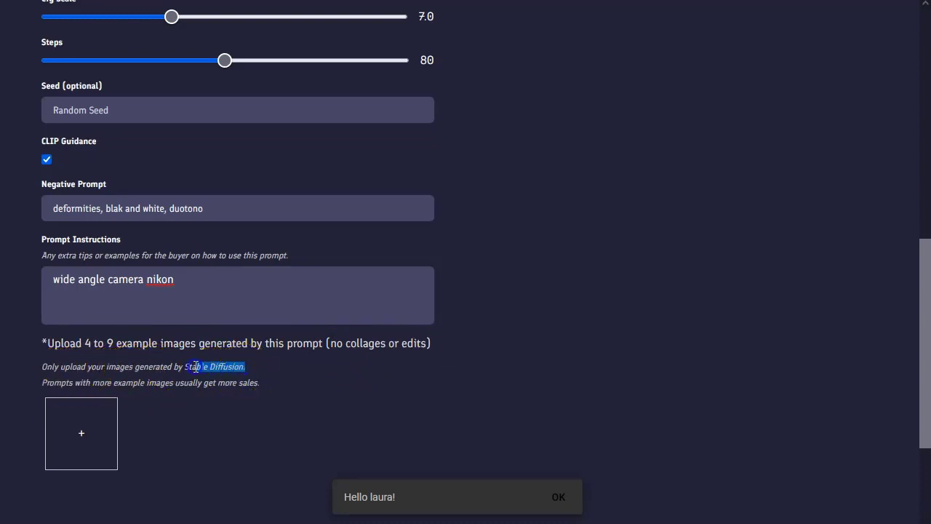
{"action": "left_click", "coordinate": [174, 425]}
{"action": "triple_click", "coordinate": [145, 389]}
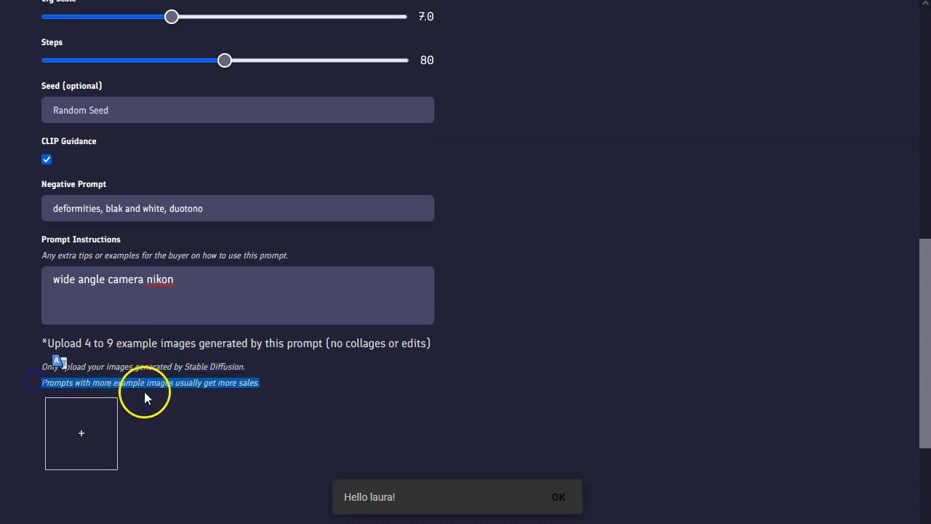
{"action": "left_click", "coordinate": [155, 417]}
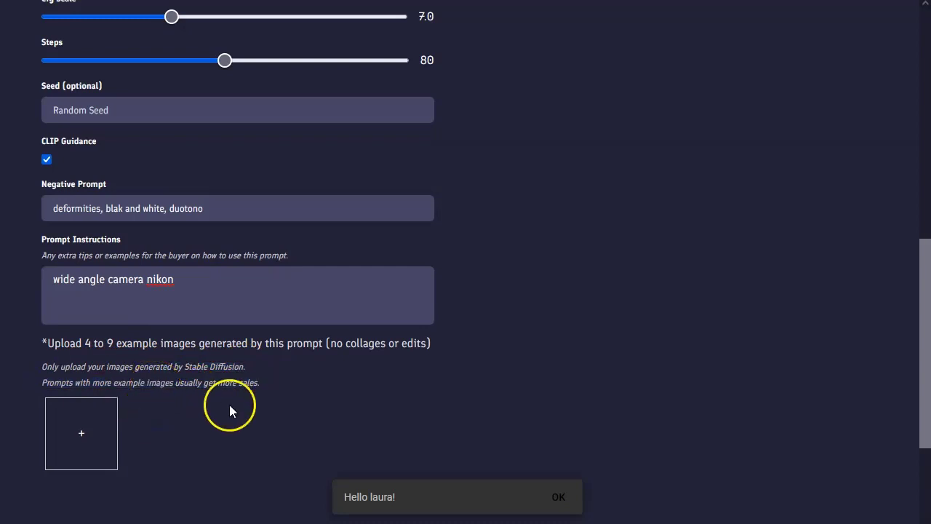
Step: Review the whole Prompt File form from the prompt text down to the example images, and switch to the Google Docs prompt list
{"action": "scroll", "coordinate": [182, 311], "scroll_direction": "up", "scroll_amount": 8}
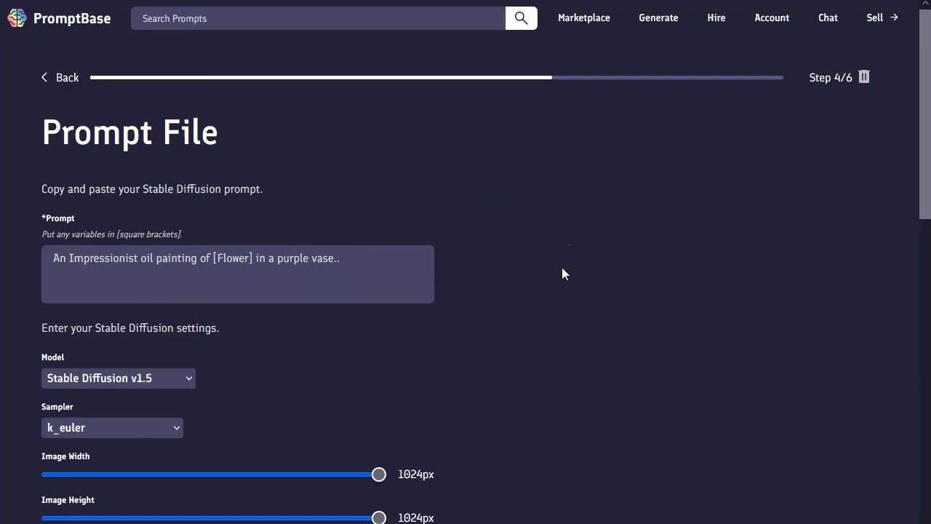
{"action": "scroll", "coordinate": [563, 277], "scroll_direction": "down", "scroll_amount": 7}
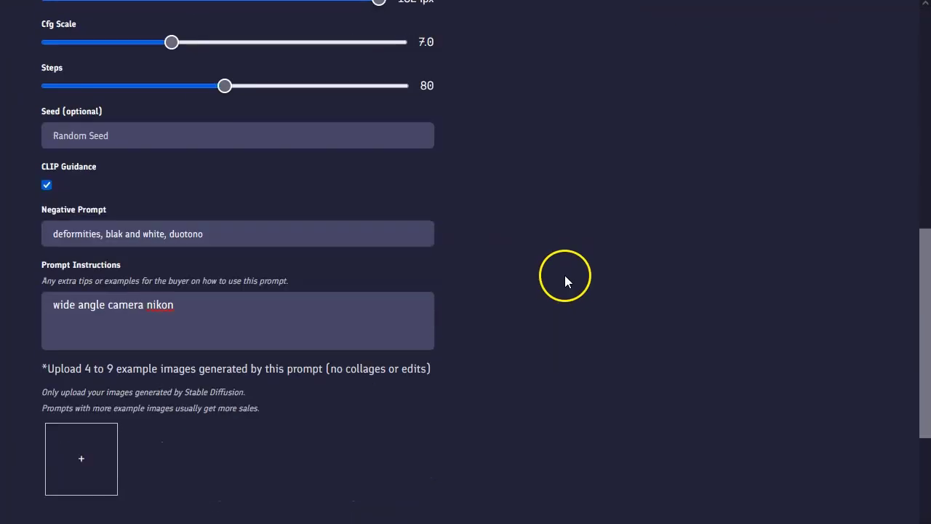
{"action": "scroll", "coordinate": [565, 280], "scroll_direction": "down", "scroll_amount": 3}
{"action": "scroll", "coordinate": [565, 274], "scroll_direction": "up", "scroll_amount": 2}
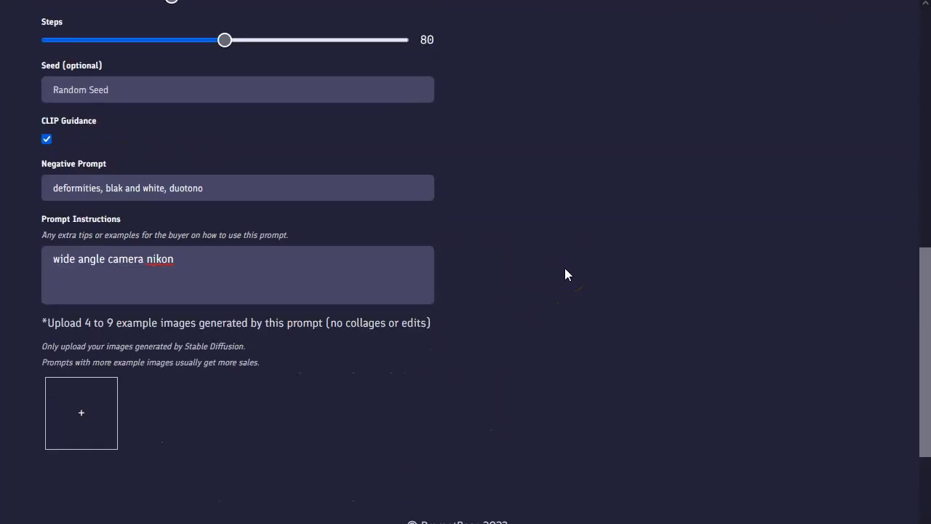
{"action": "scroll", "coordinate": [566, 274], "scroll_direction": "up", "scroll_amount": 3}
{"action": "scroll", "coordinate": [240, 458], "scroll_direction": "down", "scroll_amount": 1}
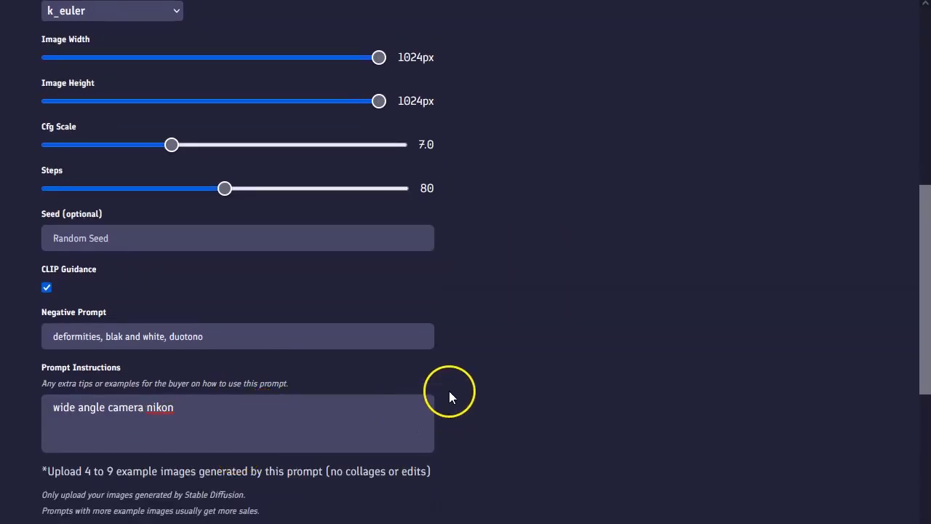
{"action": "scroll", "coordinate": [518, 314], "scroll_direction": "up", "scroll_amount": 6}
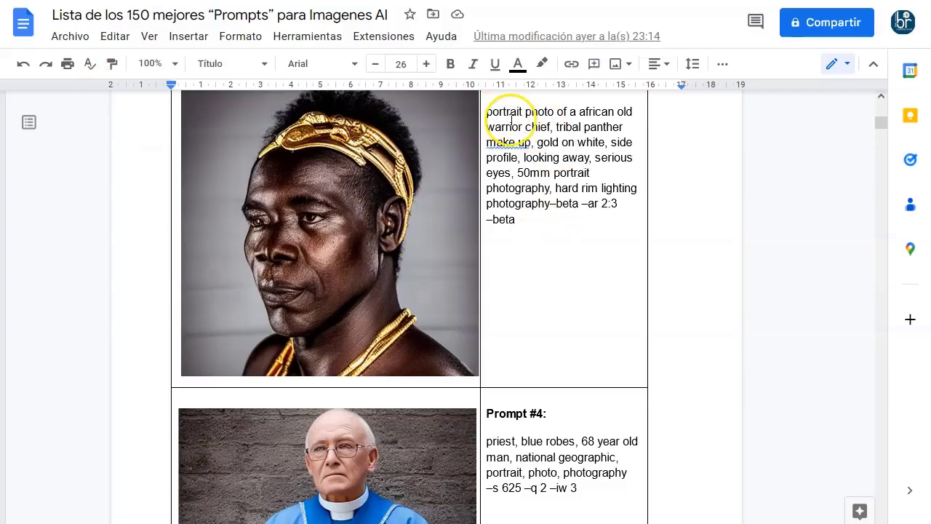
Step: Correct "a african" to "an african" in the text of Prompt #3 in the prompt list document
{"action": "scroll", "coordinate": [511, 121], "scroll_direction": "up", "scroll_amount": 1}
{"action": "left_click", "coordinate": [486, 187]}
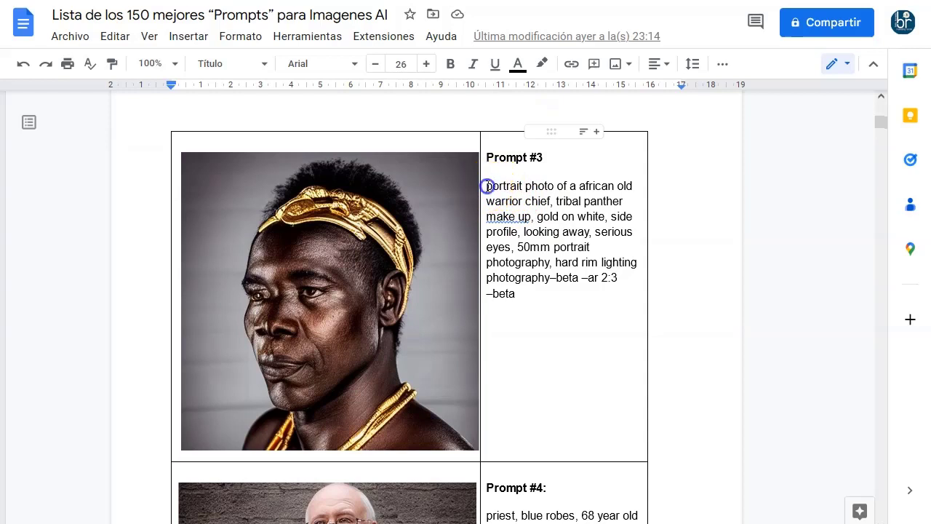
{"action": "left_click_drag", "start_coordinate": [487, 187], "coordinate": [613, 185]}
{"action": "left_click", "coordinate": [576, 186]}
{"action": "type", "text": "n"}
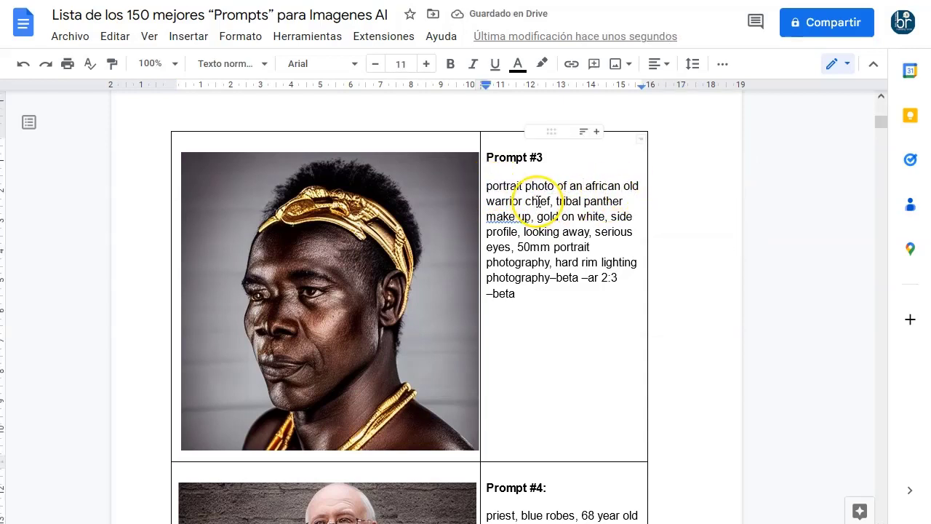
Step: Examine Prompt #3's colour, pose, lens, lighting and aspect ratio terms, and return to the PromptBase Prompt File page
{"action": "left_click_drag", "start_coordinate": [537, 216], "coordinate": [601, 216]}
{"action": "left_click", "coordinate": [601, 216]}
{"action": "type", "text": ","}
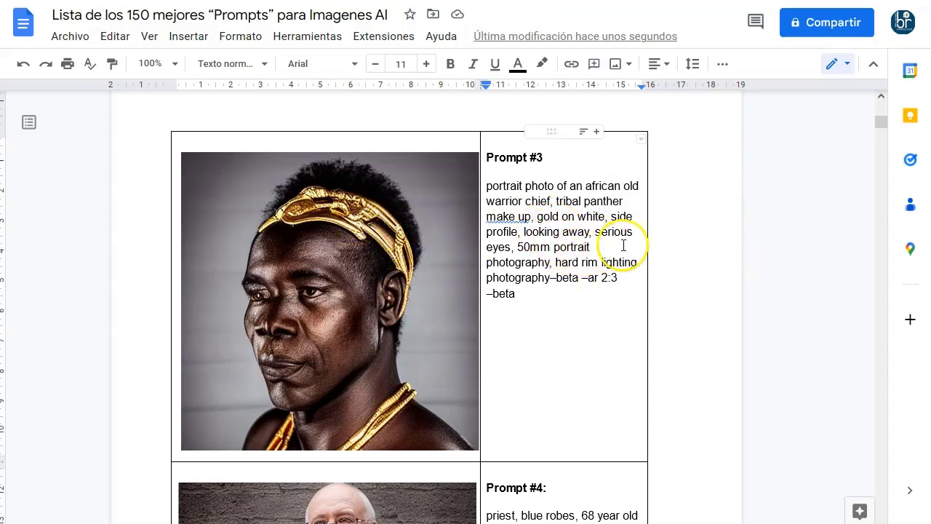
{"action": "left_click", "coordinate": [541, 231]}
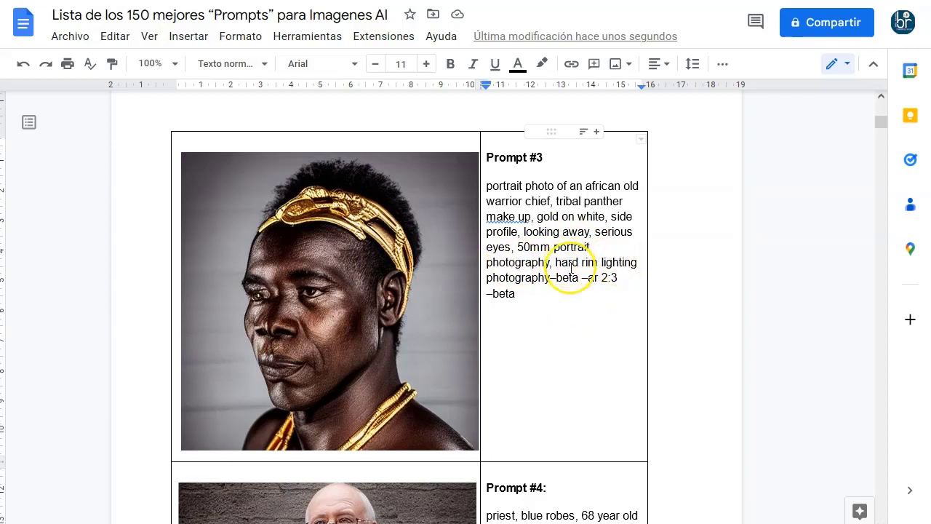
{"action": "left_click", "coordinate": [542, 299]}
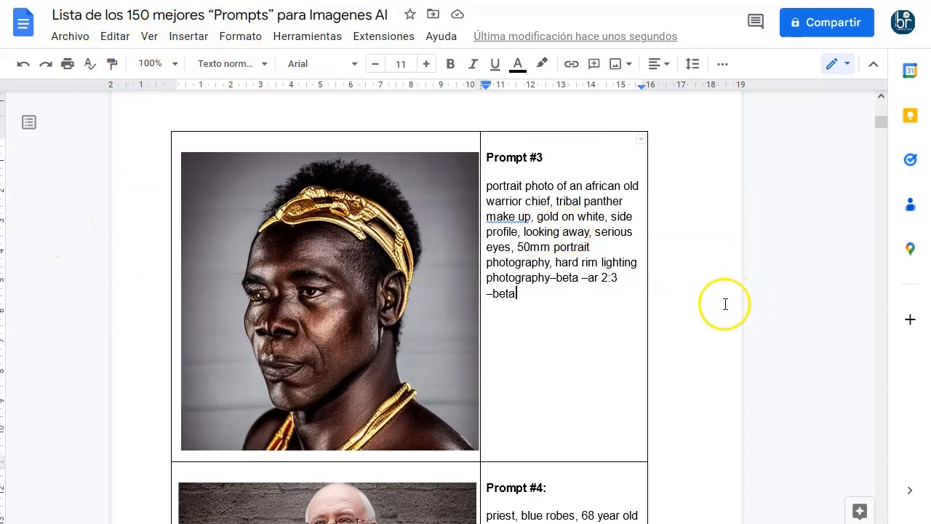
{"action": "left_click", "coordinate": [536, 292]}
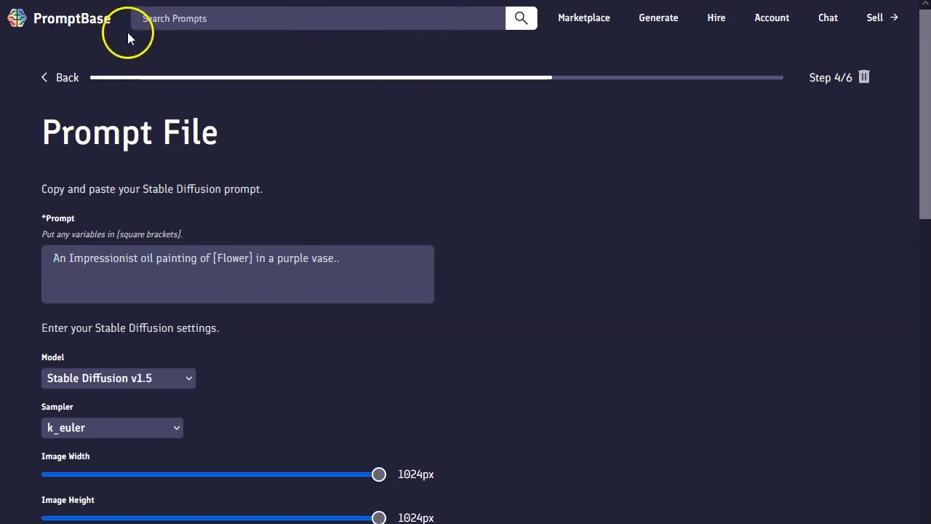
Step: Restart the sell-a-prompt process from the home page and submit the GPT-3 Studio Ghibli prompt details at $2.99
{"action": "left_click", "coordinate": [44, 16]}
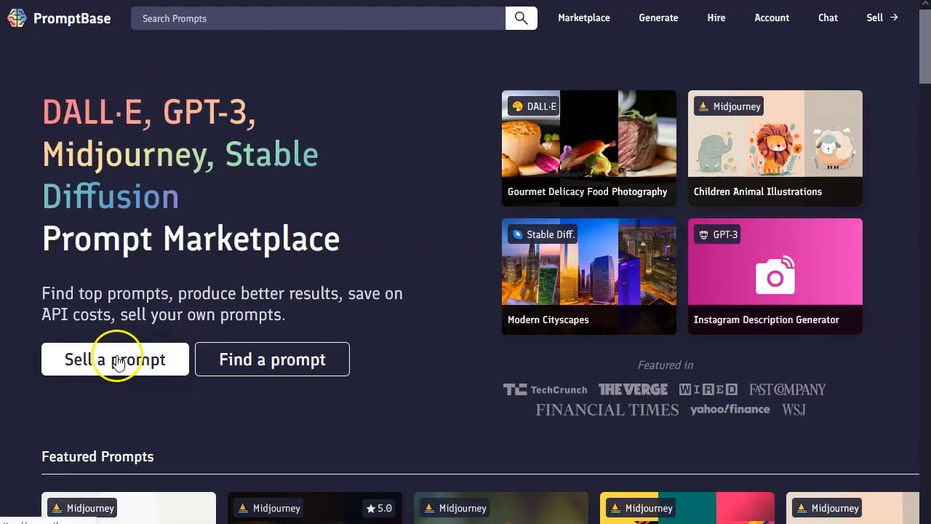
{"action": "left_click", "coordinate": [117, 362]}
{"action": "scroll", "coordinate": [135, 322], "scroll_direction": "down", "scroll_amount": 2}
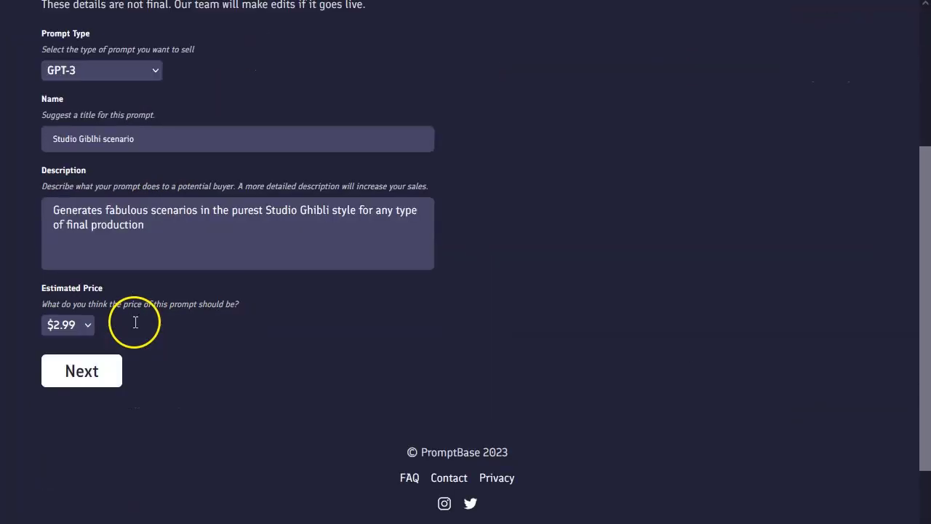
{"action": "left_click", "coordinate": [80, 364]}
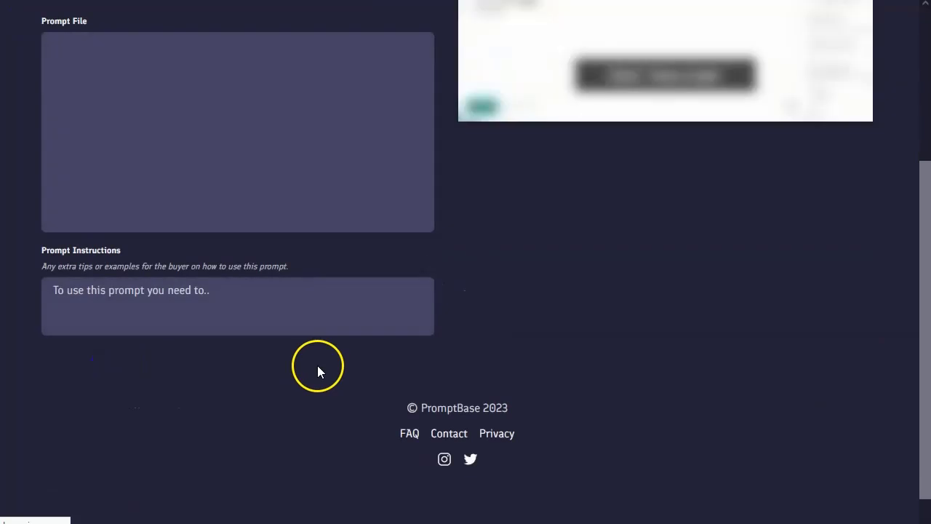
Step: Read the Prompt File instructions on copying the JSON GPT-3 prompt file from the OpenAI playground
{"action": "scroll", "coordinate": [317, 366], "scroll_direction": "up", "scroll_amount": 1}
{"action": "scroll", "coordinate": [131, 160], "scroll_direction": "up", "scroll_amount": 1}
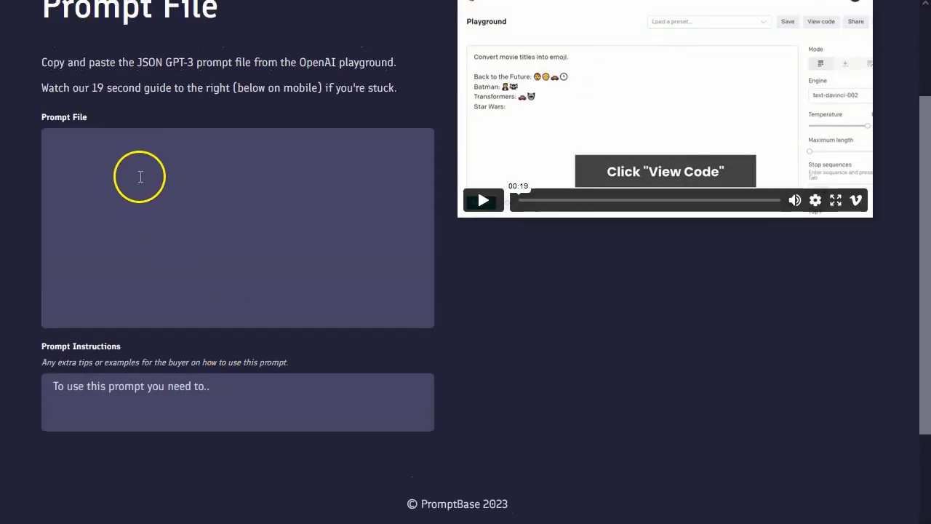
{"action": "scroll", "coordinate": [140, 177], "scroll_direction": "up", "scroll_amount": 1}
{"action": "left_click_drag", "start_coordinate": [42, 114], "coordinate": [200, 116]}
{"action": "left_click", "coordinate": [153, 113]}
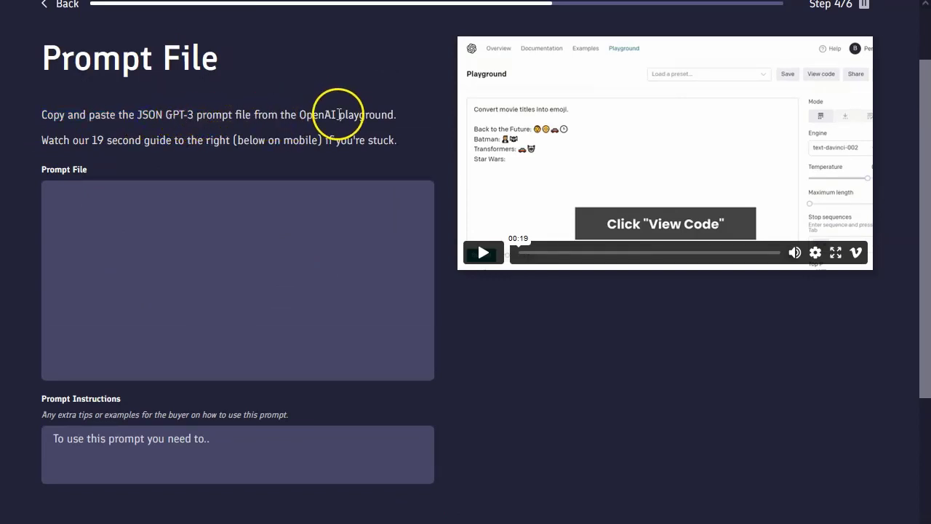
{"action": "left_click_drag", "start_coordinate": [299, 115], "coordinate": [327, 116]}
{"action": "left_click_drag", "start_coordinate": [387, 115], "coordinate": [393, 116]}
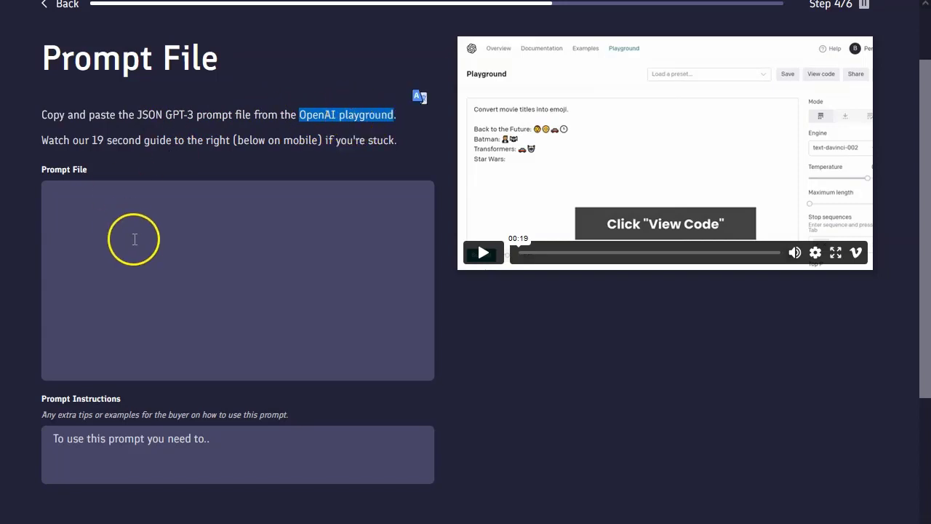
Step: Try to paste content into the empty Prompt File field, and switch to the OpenAI Playground
{"action": "left_click", "coordinate": [161, 243]}
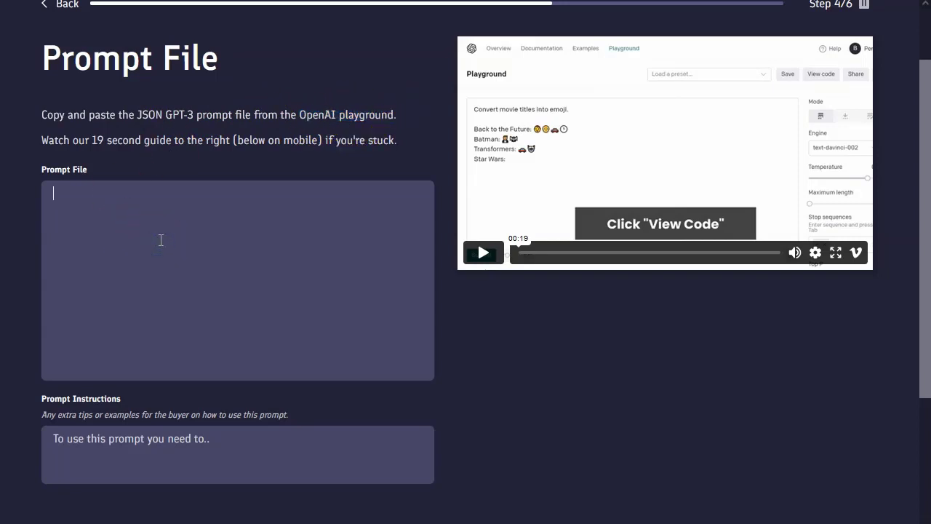
{"action": "left_click", "coordinate": [130, 198]}
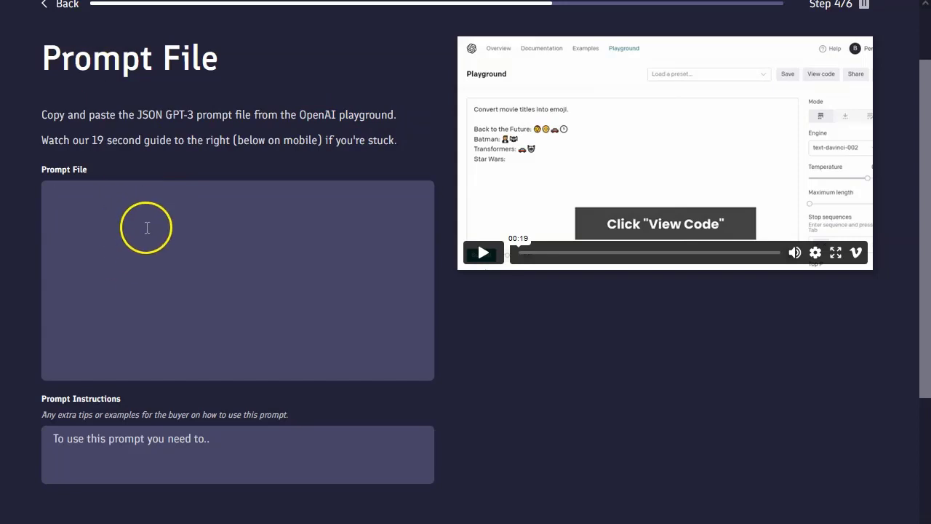
{"action": "key", "text": "ctrl+v"}
{"action": "key", "text": "Right"}
{"action": "key", "text": "Right"}
{"action": "key", "text": "Right"}
{"action": "key", "text": "Right"}
{"action": "key", "text": "Right"}
{"action": "key", "text": "Right"}
{"action": "key", "text": "Right"}
{"action": "key", "text": "Right"}
{"action": "key", "text": "Right"}
{"action": "key", "text": "Right"}
{"action": "key", "text": "Right"}
{"action": "key", "text": "Right"}
{"action": "key", "text": "Right"}
{"action": "key", "text": "Right"}
{"action": "key", "text": "Right"}
{"action": "key", "text": "Right"}
{"action": "key", "text": "Right"}
{"action": "key", "text": "Right"}
{"action": "key", "text": "Right"}
{"action": "key", "text": "Right"}
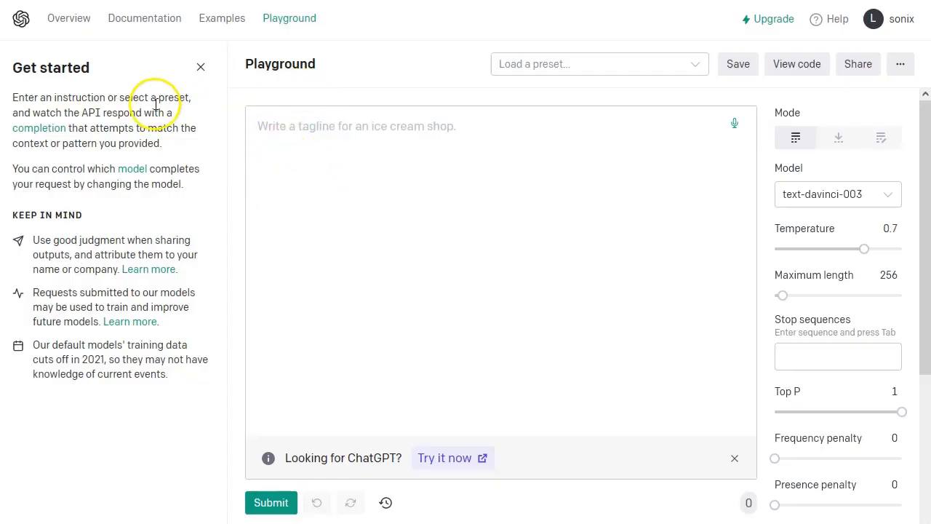
Step: Paste the advertiser campaign prompt for a digital membership website into the Playground and submit it
{"action": "left_click", "coordinate": [335, 146]}
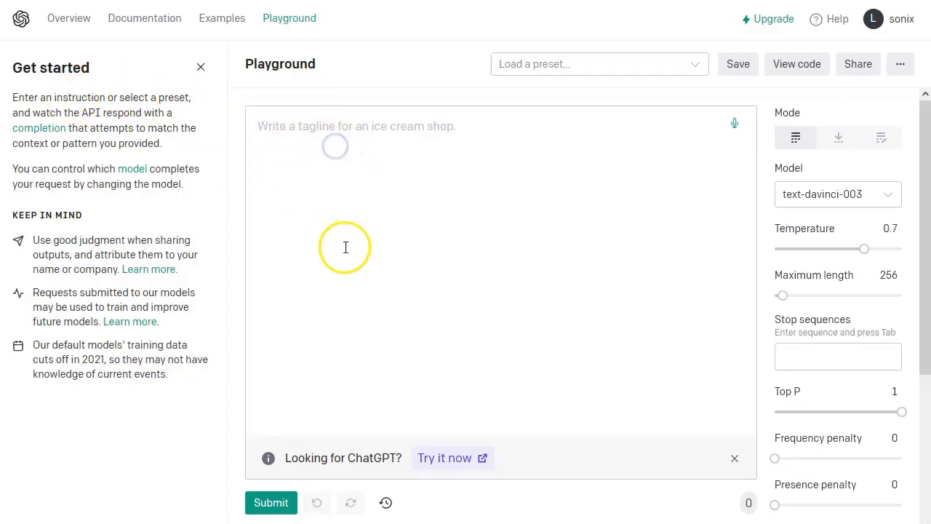
{"action": "key", "text": "ctrl+v"}
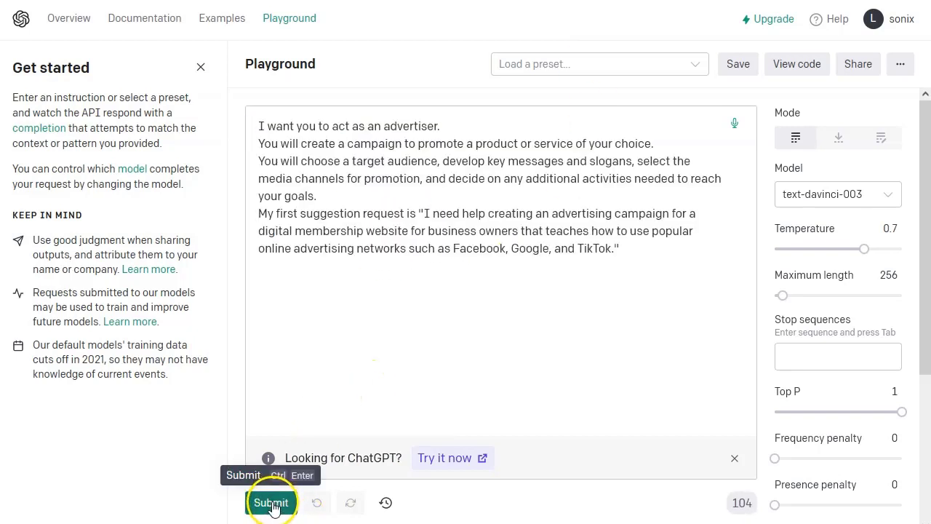
{"action": "left_click", "coordinate": [272, 506]}
{"action": "left_click_drag", "start_coordinate": [286, 421], "coordinate": [458, 420]}
{"action": "left_click", "coordinate": [454, 429]}
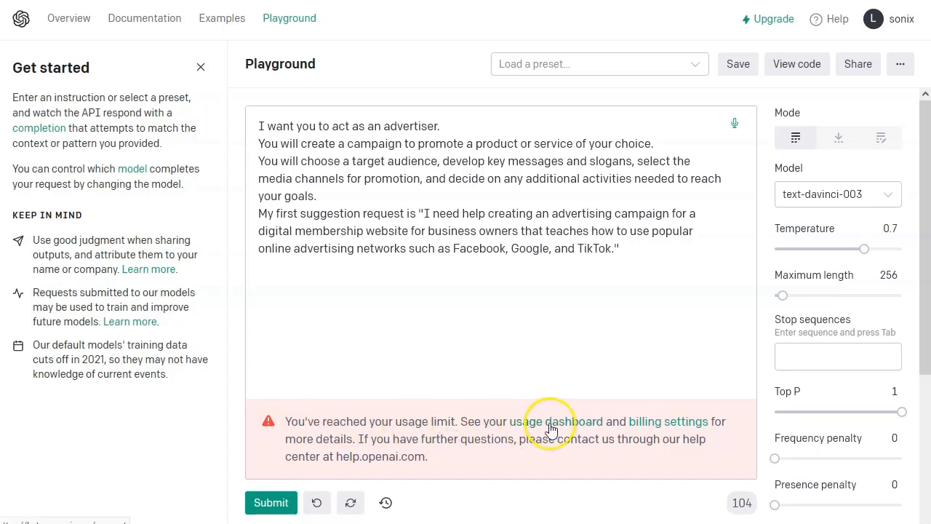
{"action": "left_click", "coordinate": [484, 330]}
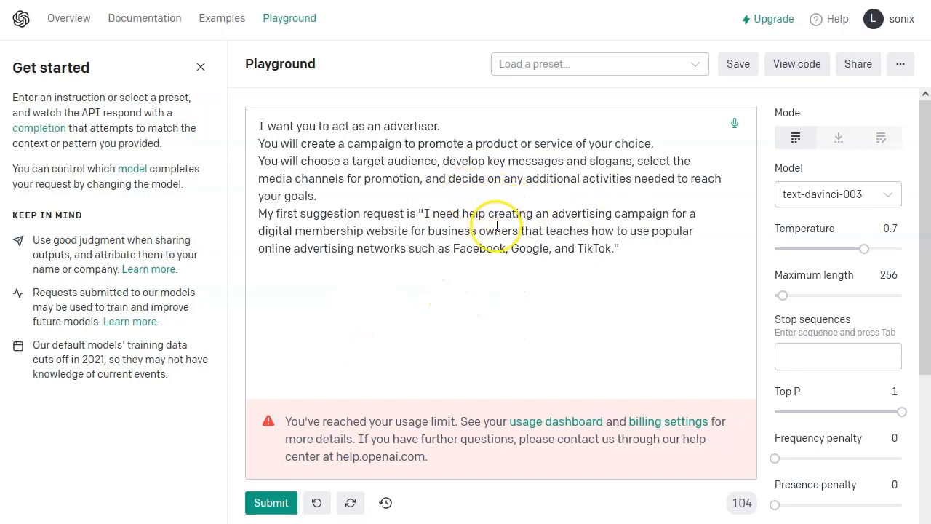
Step: Compare the GPT-3 and Codex models available in the Playground and choose text-davinci-003
{"action": "left_click", "coordinate": [800, 197]}
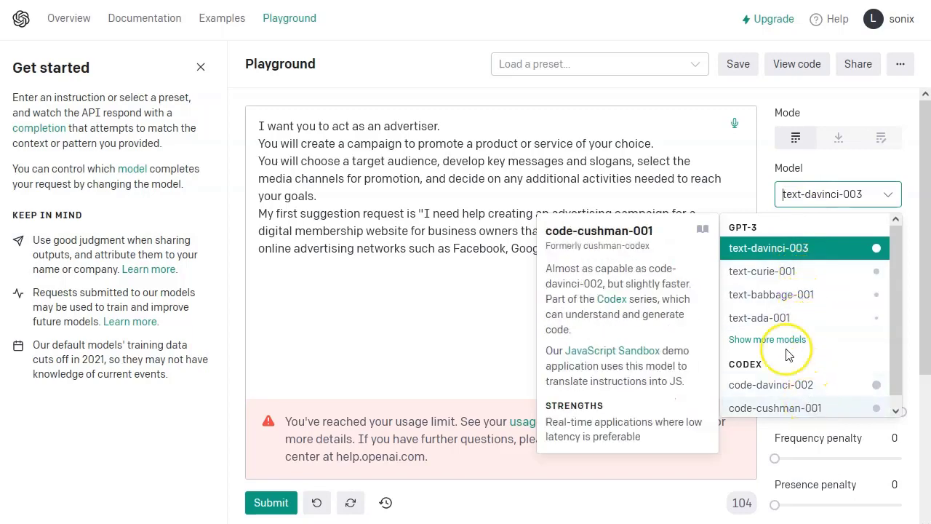
{"action": "left_click", "coordinate": [807, 250]}
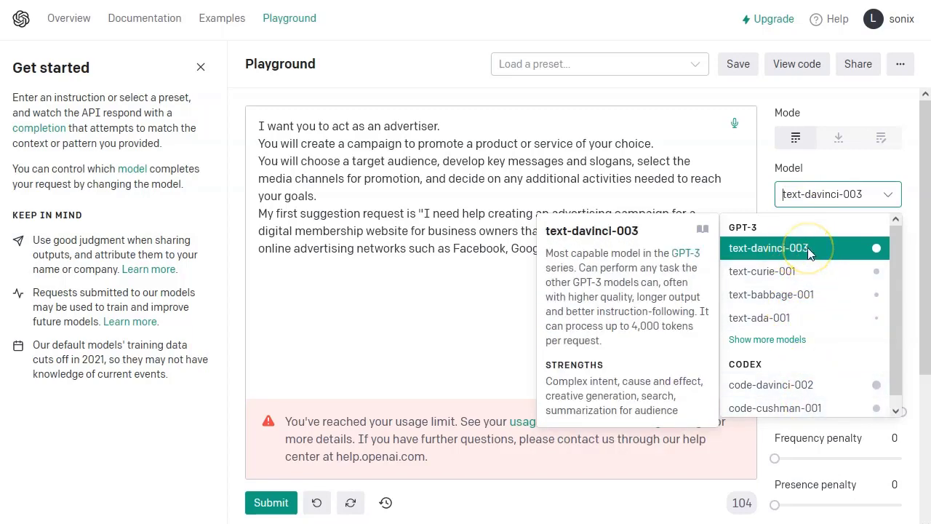
{"action": "left_click", "coordinate": [815, 271]}
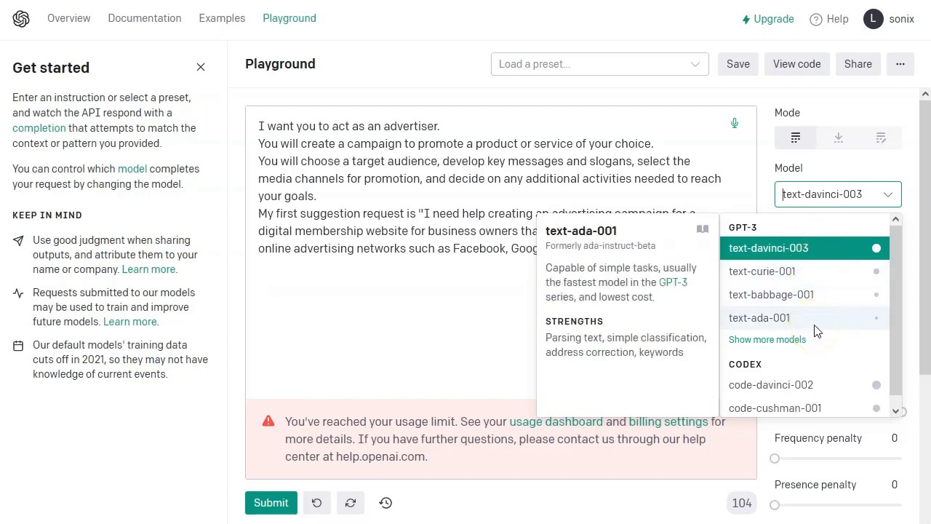
{"action": "left_click", "coordinate": [839, 248]}
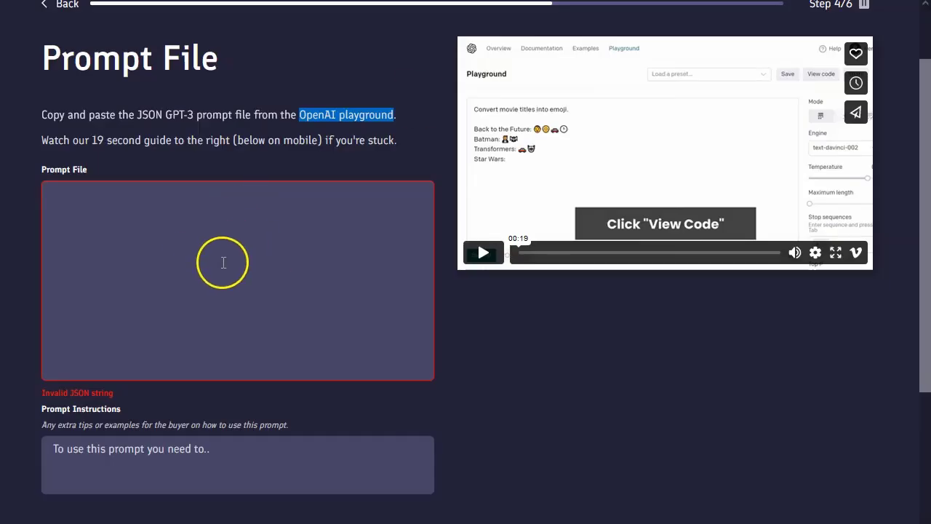
Step: Check the Prompt File and Prompt Instructions fields on PromptBase, and go back to the Prompt Details page
{"action": "scroll", "coordinate": [205, 277], "scroll_direction": "down", "scroll_amount": 1}
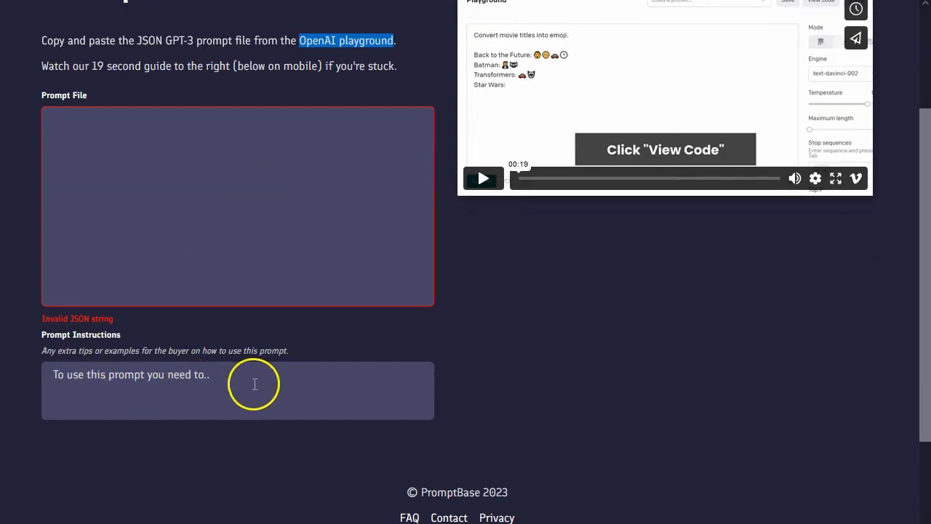
{"action": "scroll", "coordinate": [666, 349], "scroll_direction": "up", "scroll_amount": 3}
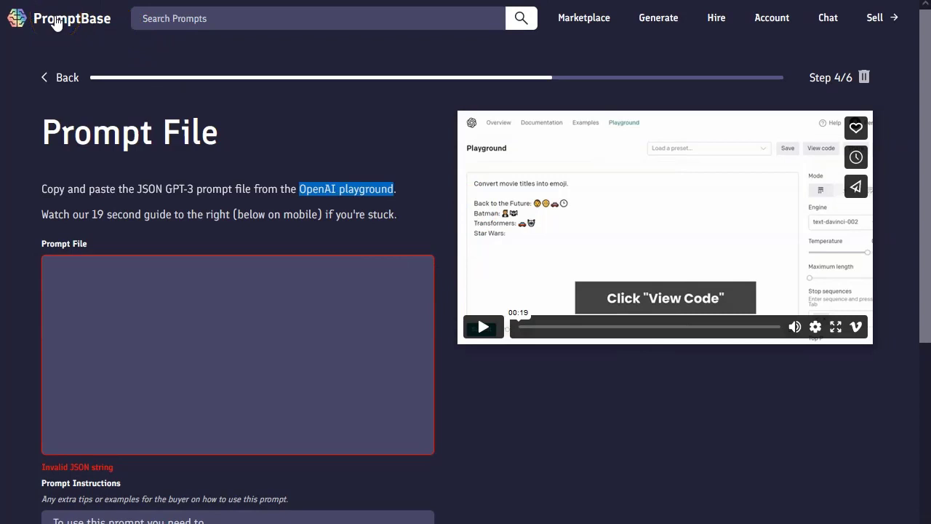
{"action": "left_click", "coordinate": [41, 77]}
{"action": "left_click", "coordinate": [44, 79]}
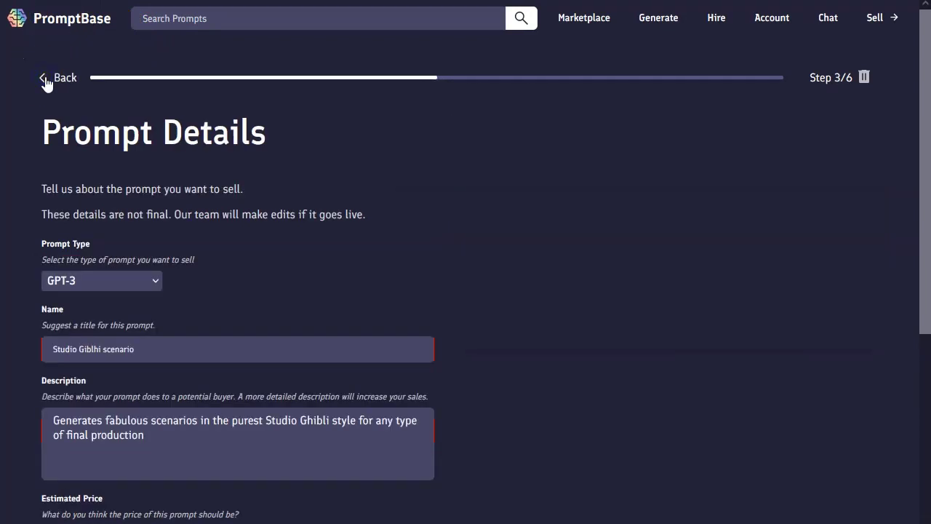
Step: Browse the PromptBase home page from the featured prompts down to the section on earning from prompt engineering
{"action": "left_click", "coordinate": [18, 17]}
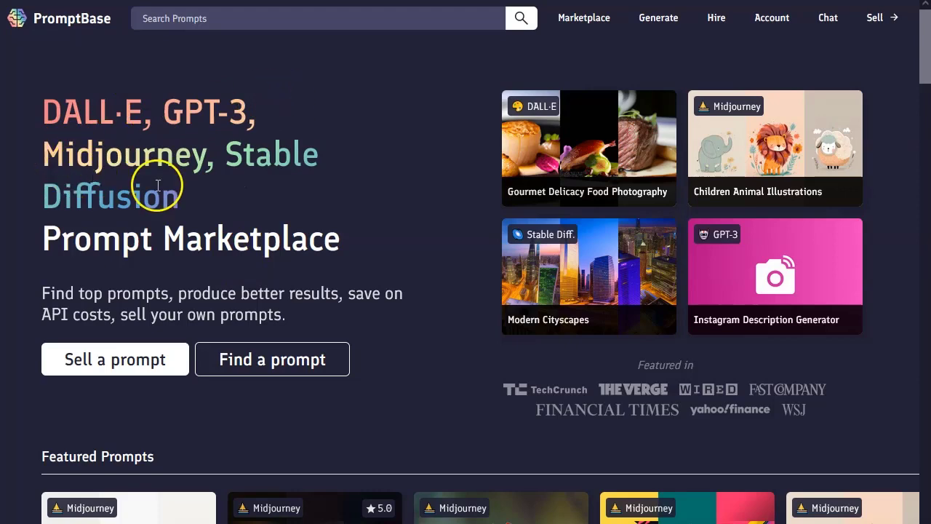
{"action": "scroll", "coordinate": [157, 186], "scroll_direction": "down", "scroll_amount": 10}
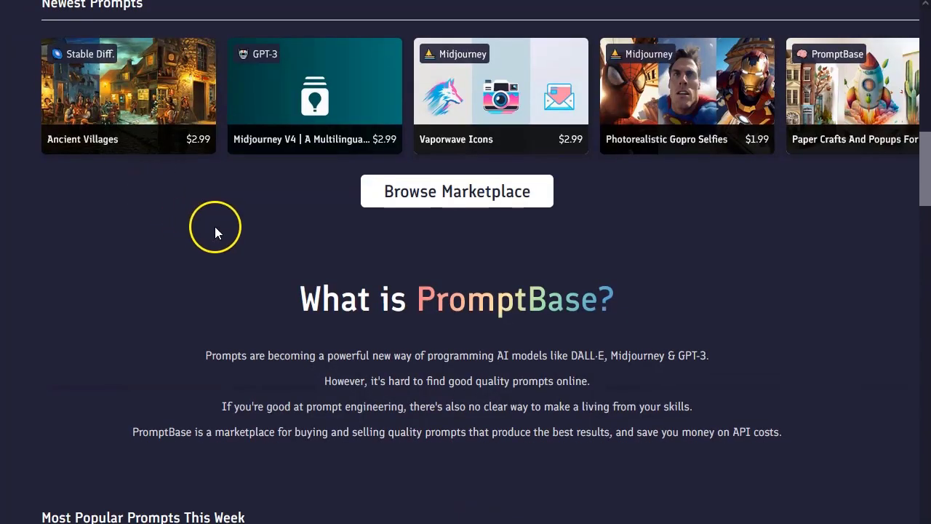
{"action": "scroll", "coordinate": [214, 226], "scroll_direction": "down", "scroll_amount": 8}
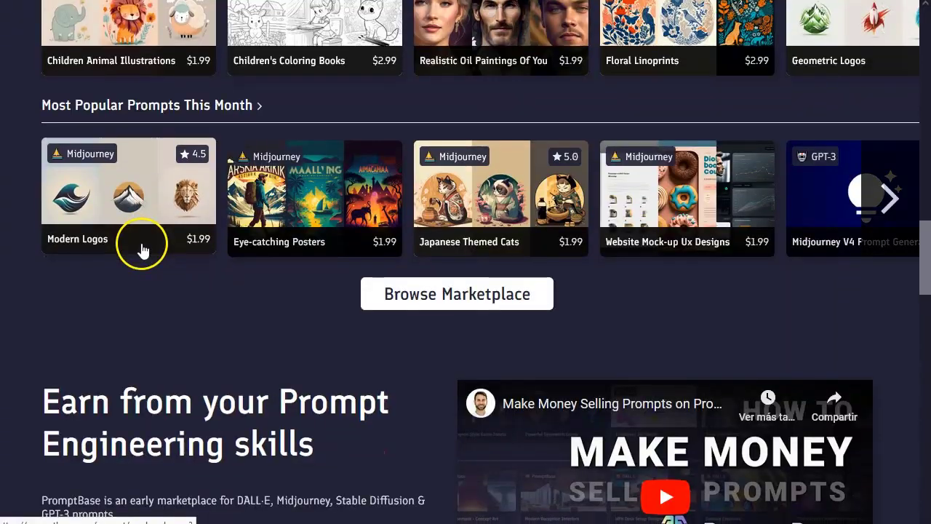
{"action": "scroll", "coordinate": [204, 276], "scroll_direction": "up", "scroll_amount": 20}
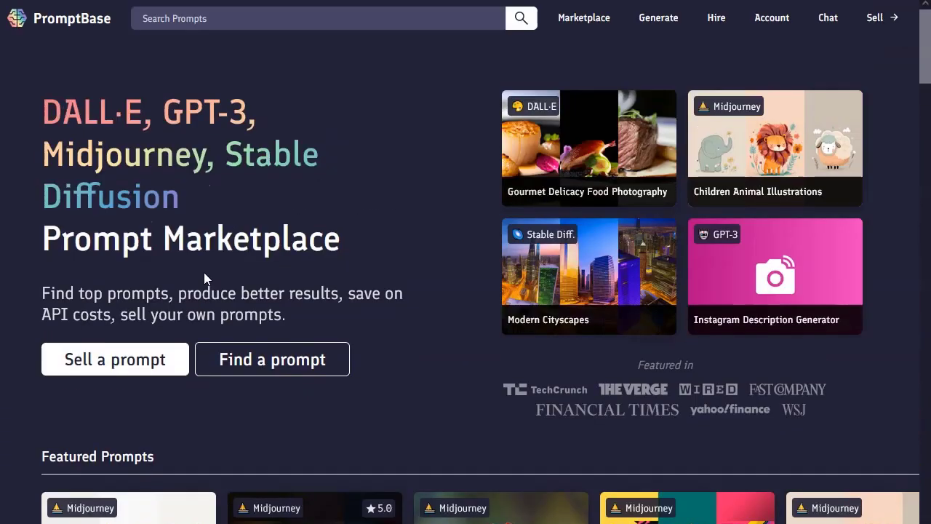